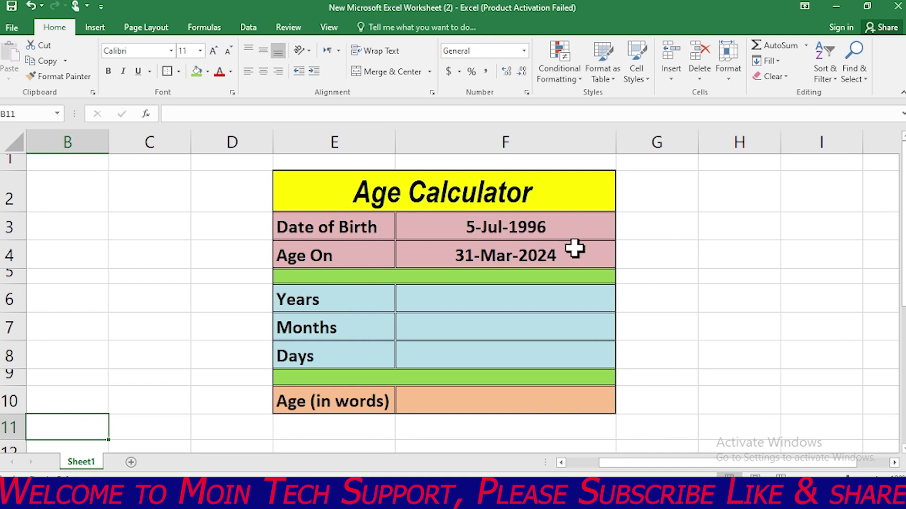
{"action": "left_click", "coordinate": [563, 229]}
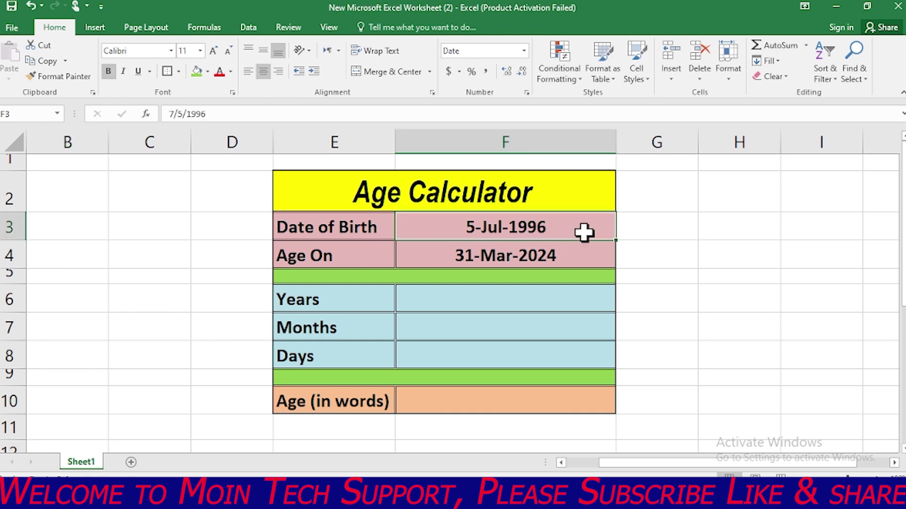
{"action": "left_click", "coordinate": [573, 254]}
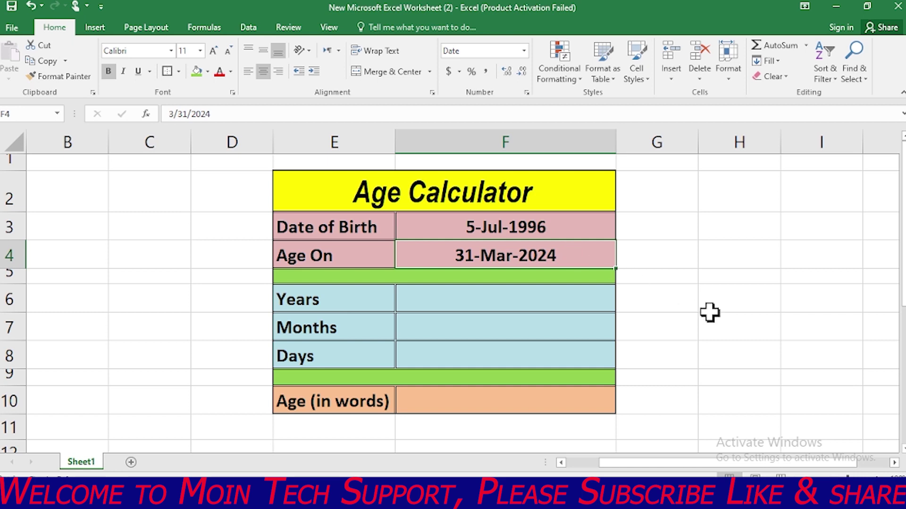
{"action": "left_click", "coordinate": [722, 324]}
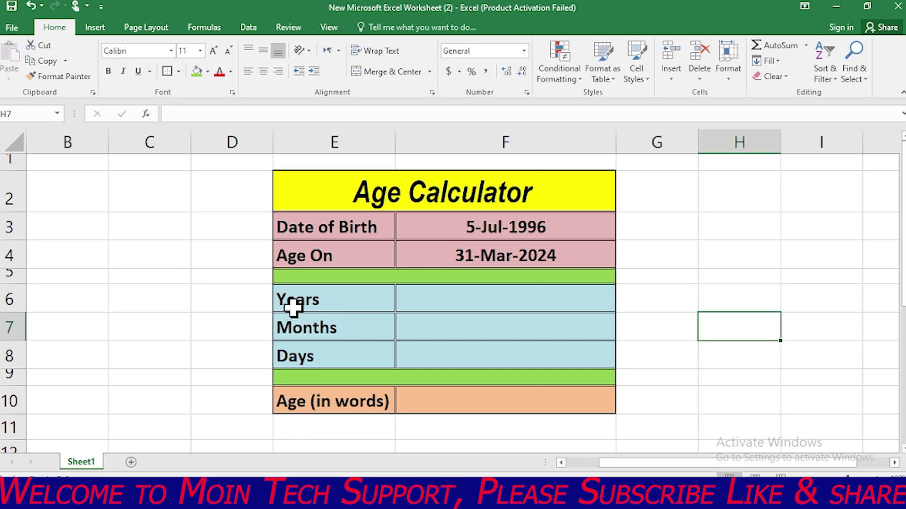
{"action": "left_click", "coordinate": [451, 296]}
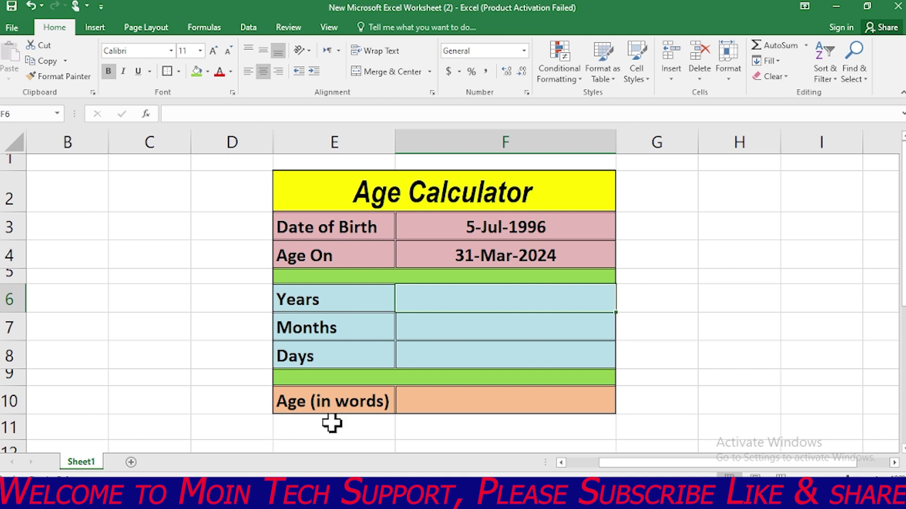
{"action": "type", "text": "="}
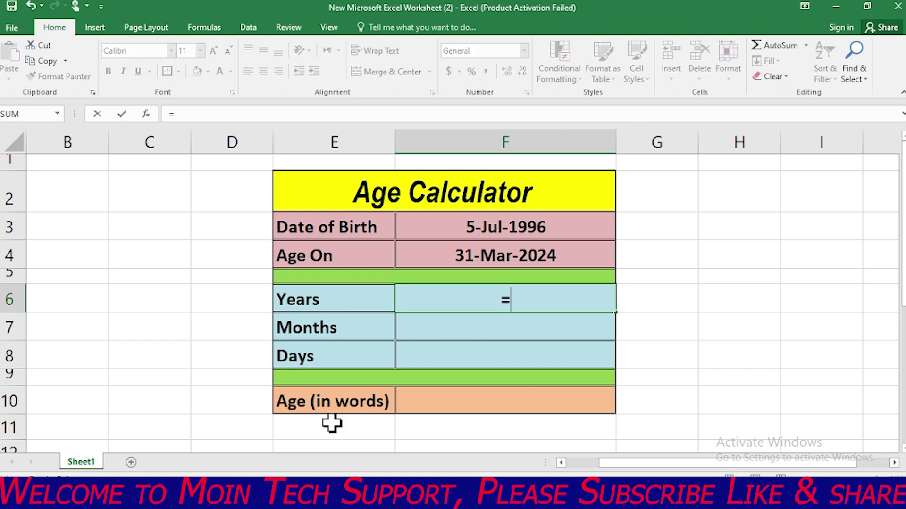
{"action": "type", "text": "d"}
{"action": "type", "text": "atedif"}
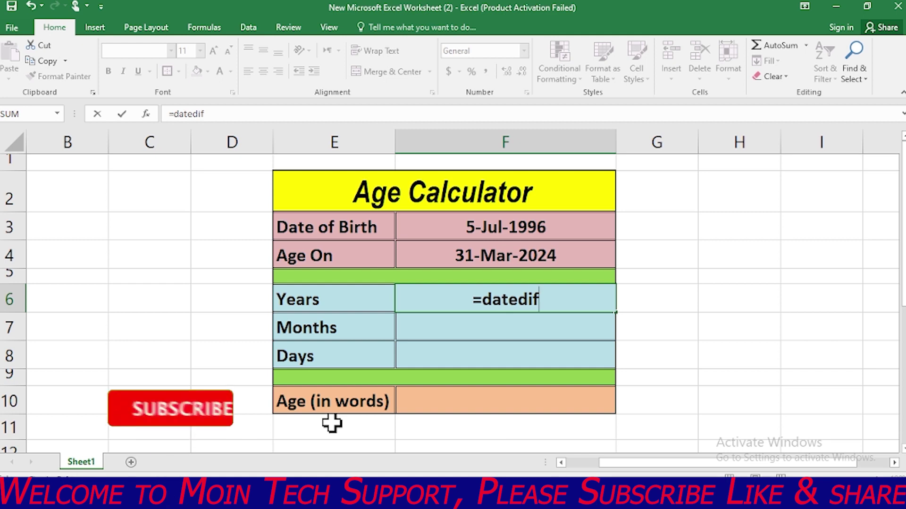
{"action": "type", "text": "("}
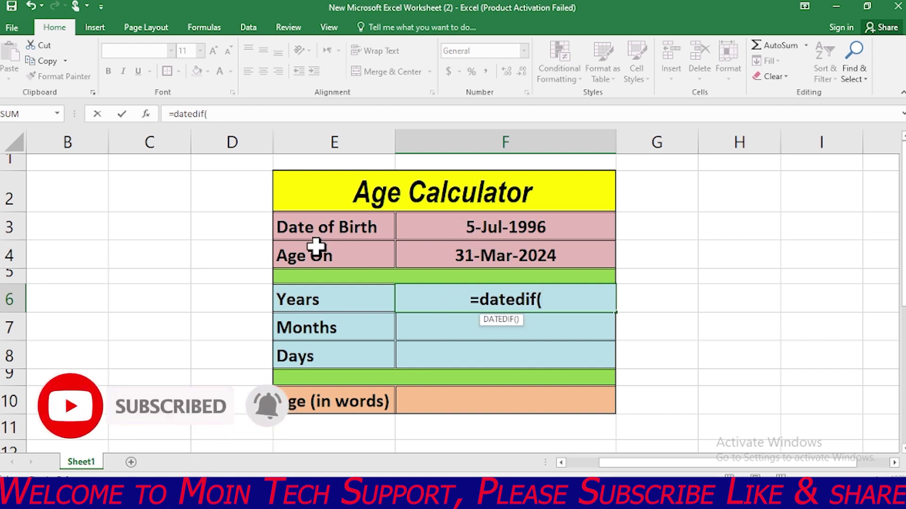
Complete =DATEDIF(F3,F4,"y") in the Years cell F6 so it shows 27 full years
{"action": "left_click", "coordinate": [465, 227]}
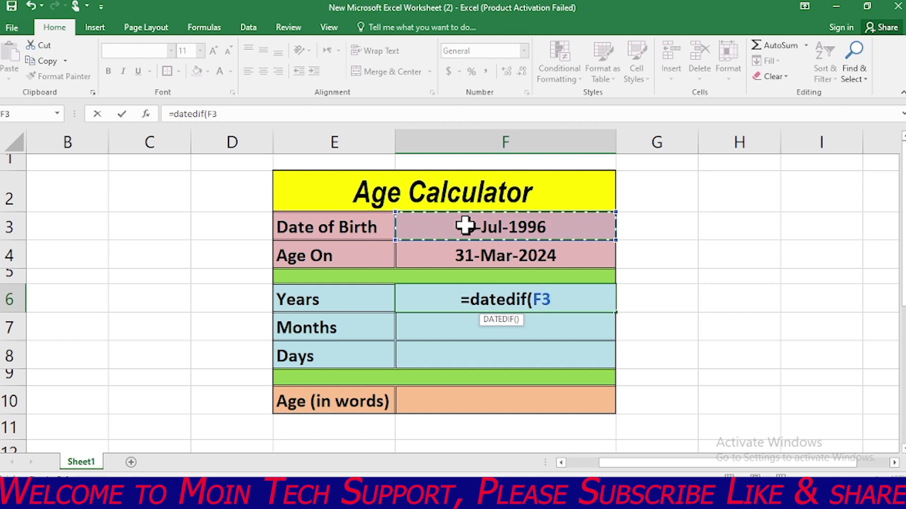
{"action": "type", "text": ","}
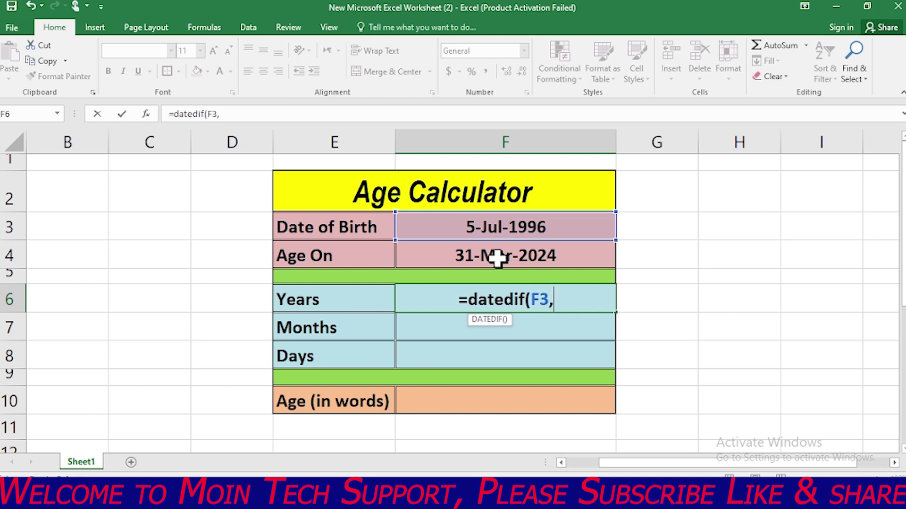
{"action": "left_click", "coordinate": [498, 258]}
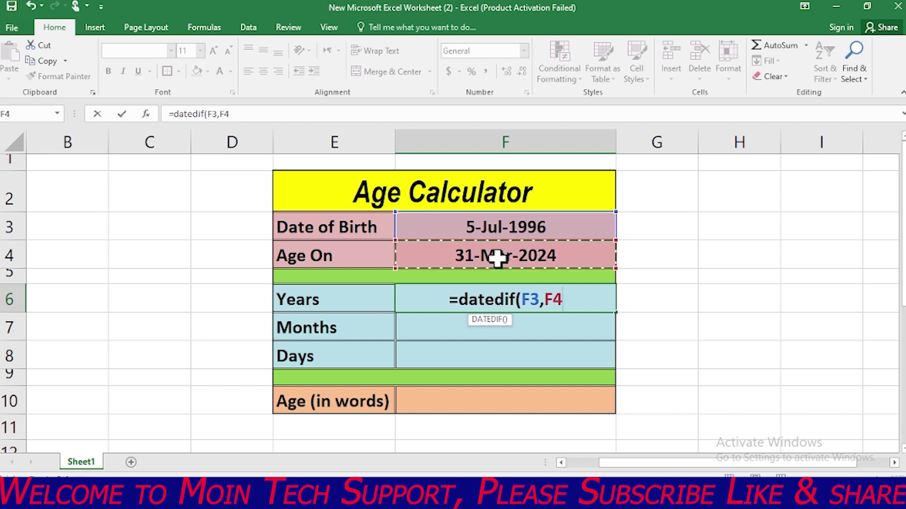
{"action": "type", "text": ","}
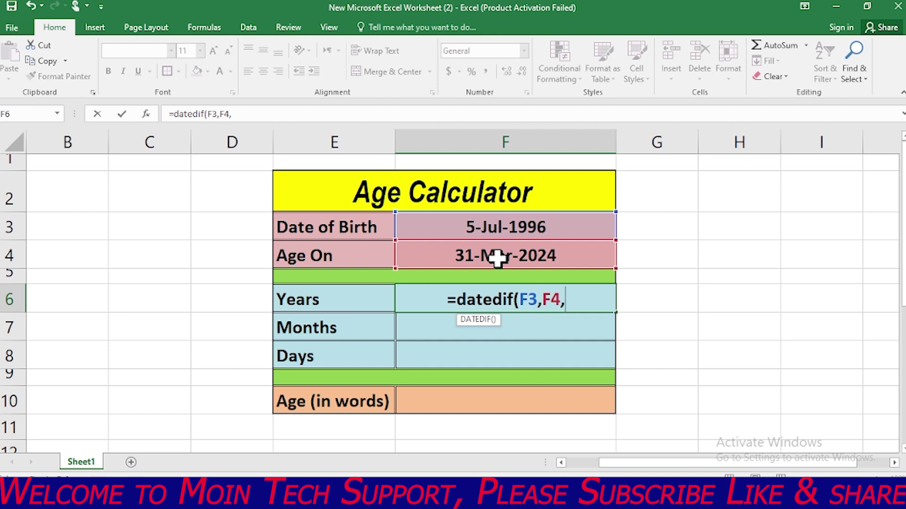
{"action": "type", "text": "\""}
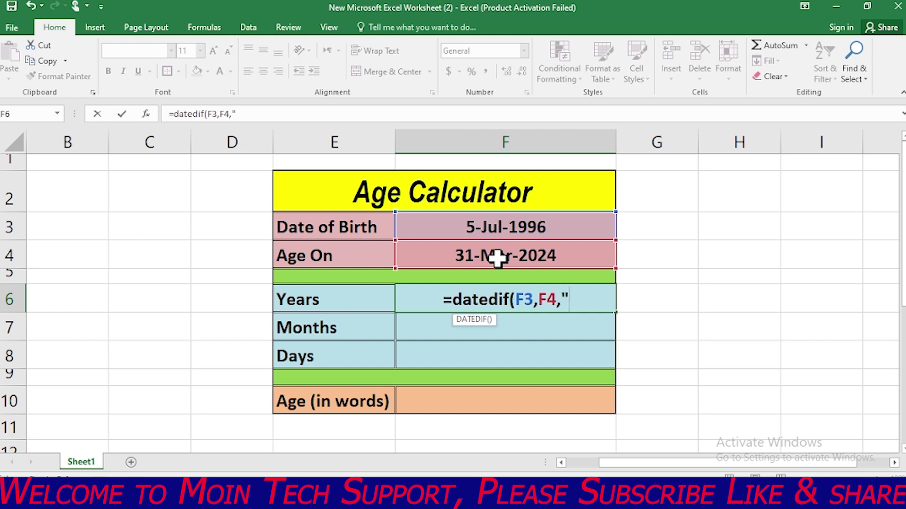
{"action": "type", "text": "y"}
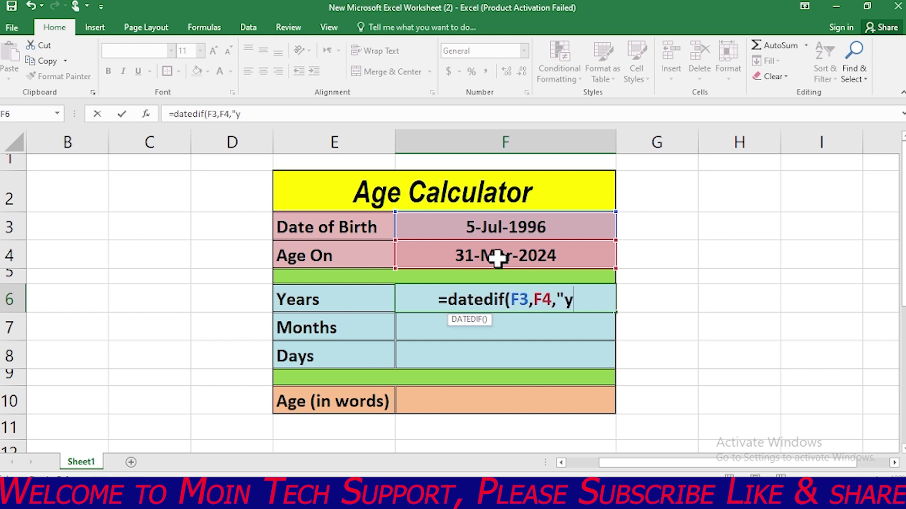
{"action": "type", "text": "\""}
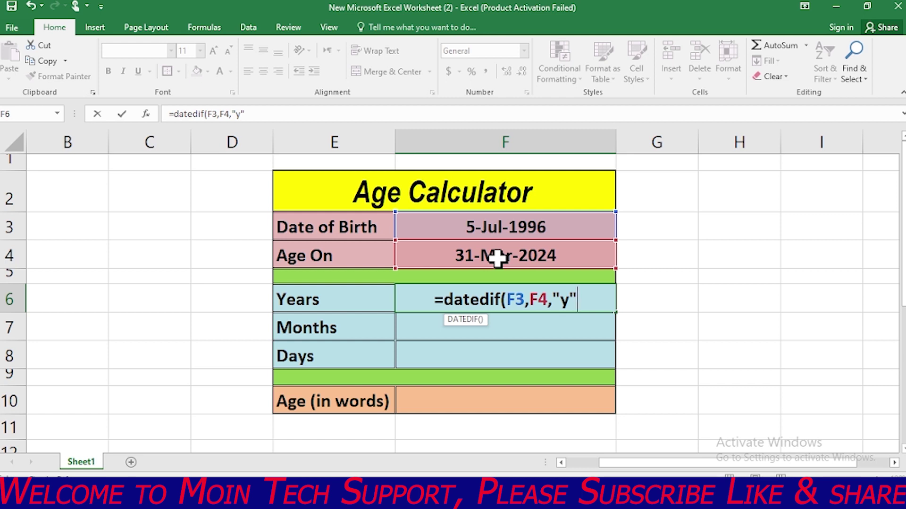
{"action": "type", "text": ")"}
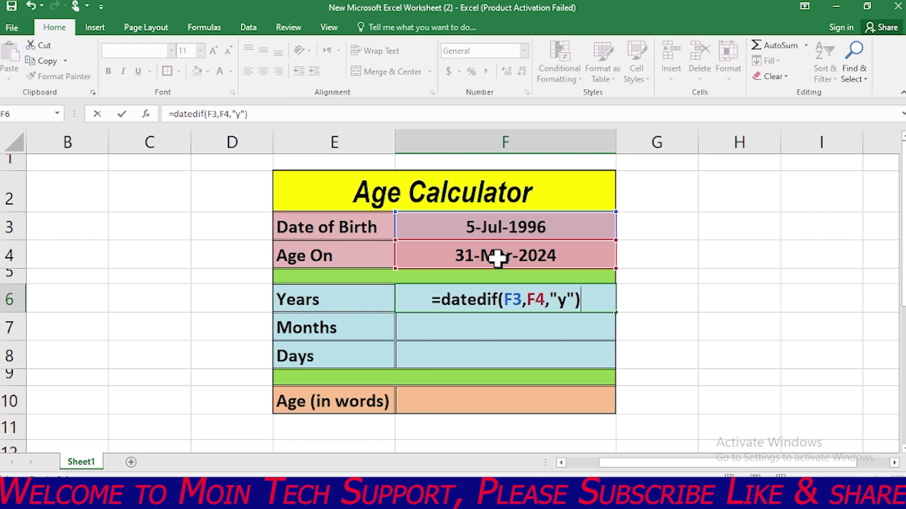
{"action": "key", "text": "Return"}
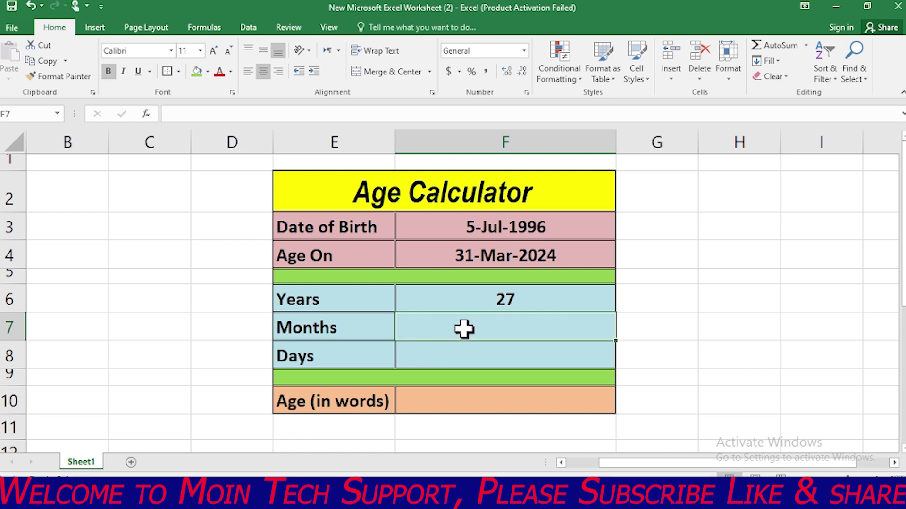
Enter =DATEDIF(F3,F4,"ym") in the Months cell F7, giving 8 leftover months
{"action": "type", "text": "="}
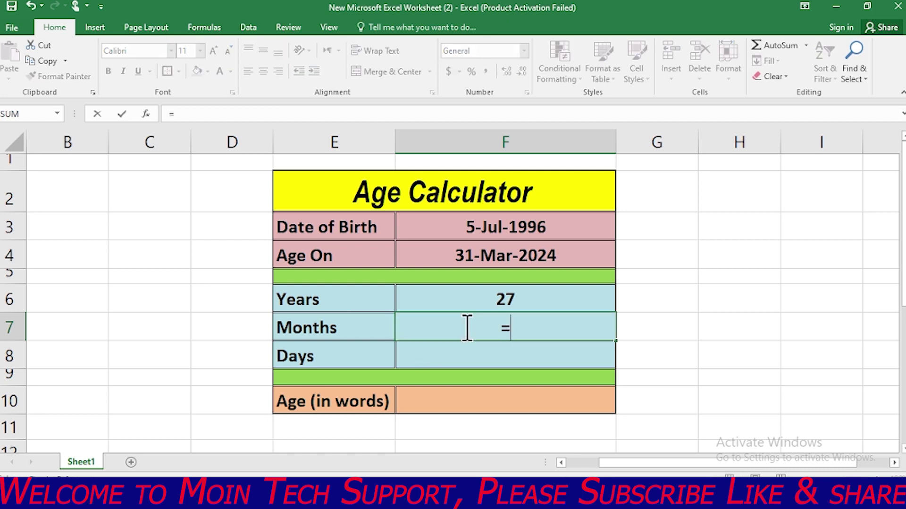
{"action": "type", "text": "datedif("}
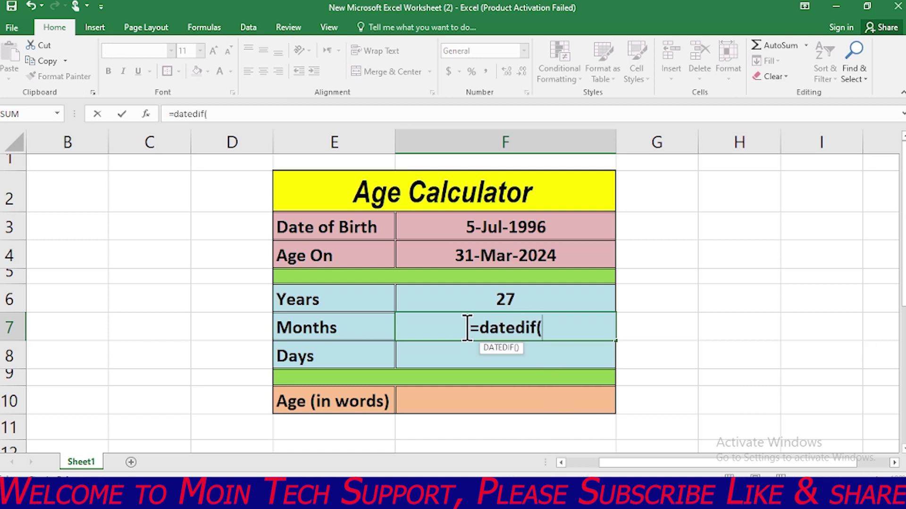
{"action": "left_click", "coordinate": [481, 227]}
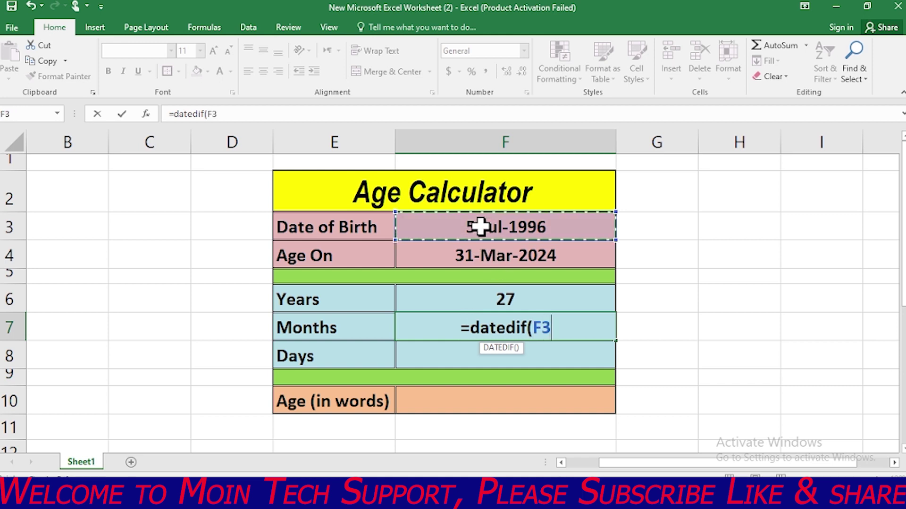
{"action": "type", "text": ","}
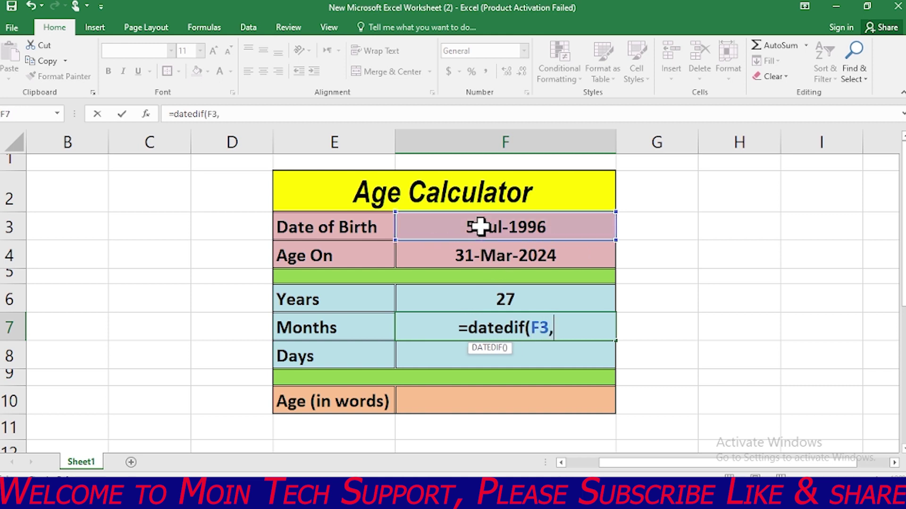
{"action": "left_click", "coordinate": [471, 258]}
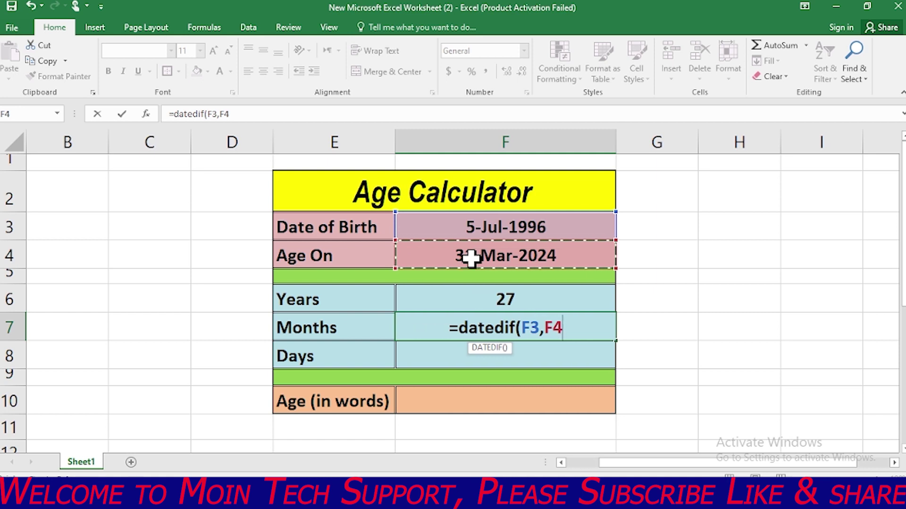
{"action": "type", "text": ","}
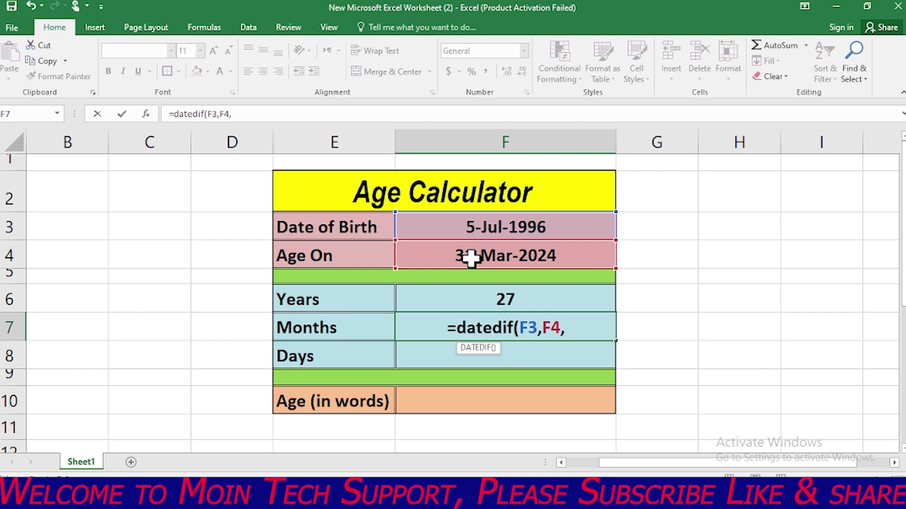
{"action": "type", "text": "\""}
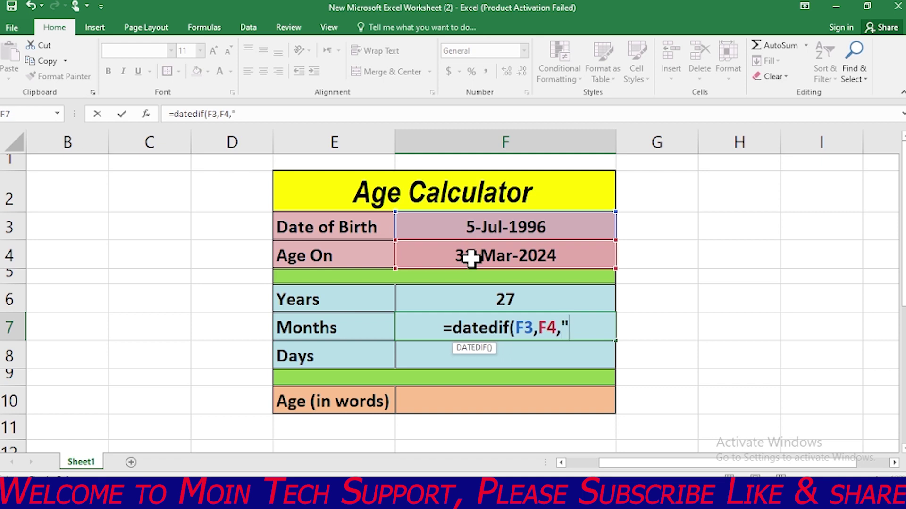
{"action": "type", "text": "y"}
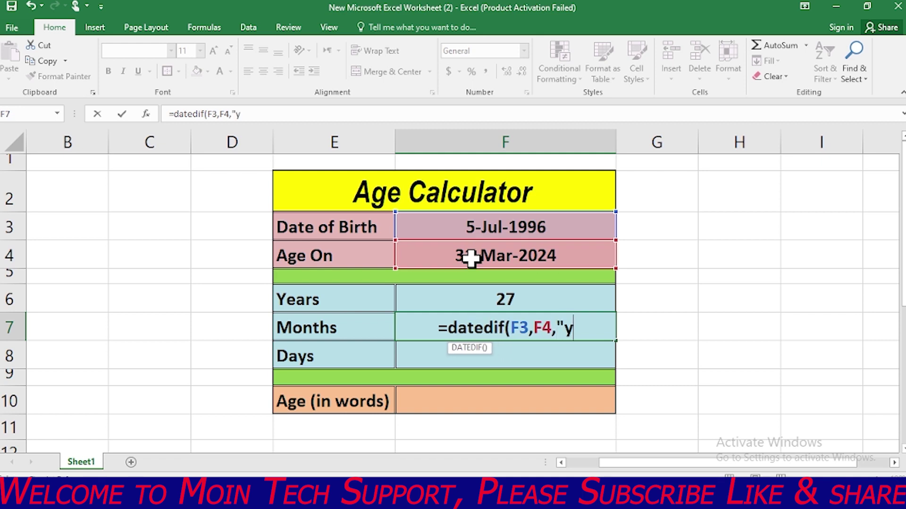
{"action": "type", "text": "m"}
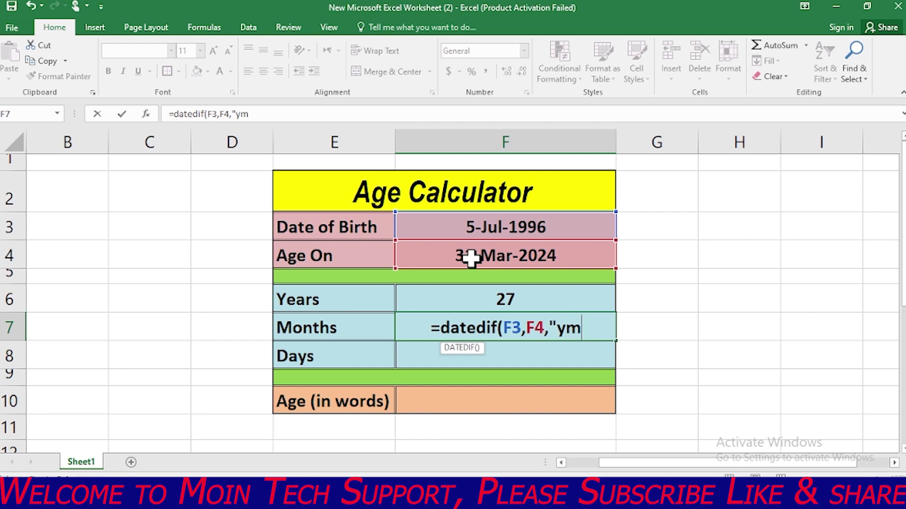
{"action": "type", "text": "\""}
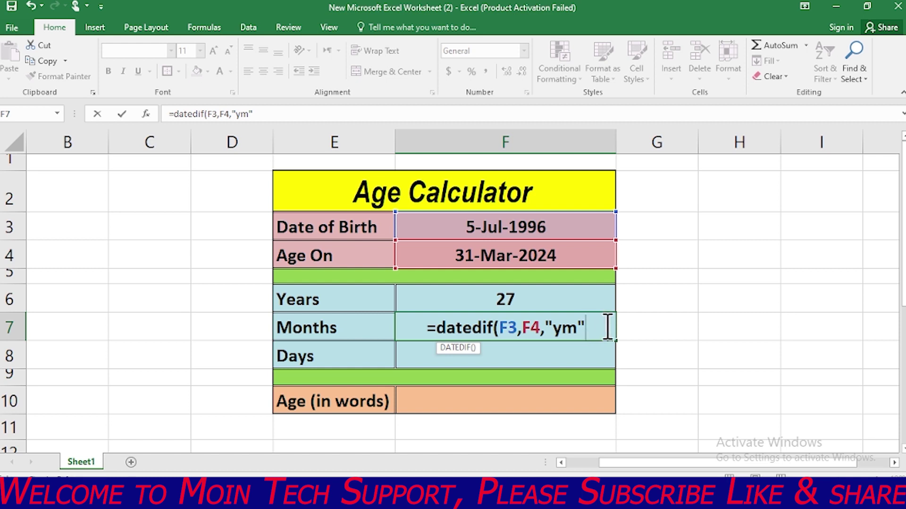
{"action": "key", "text": "Return"}
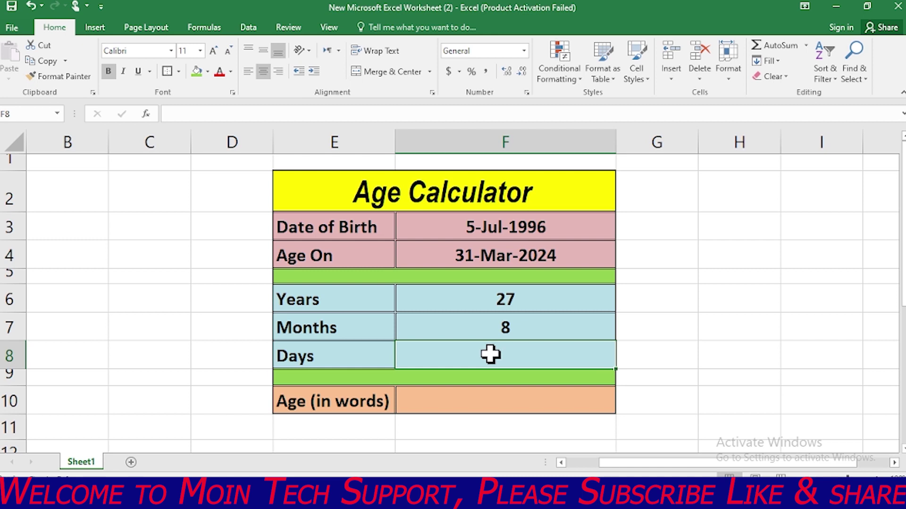
Enter =DATEDIF(F3,F4,"md") in the Days cell F8, giving 26 remaining days
{"action": "type", "text": "=datedif"}
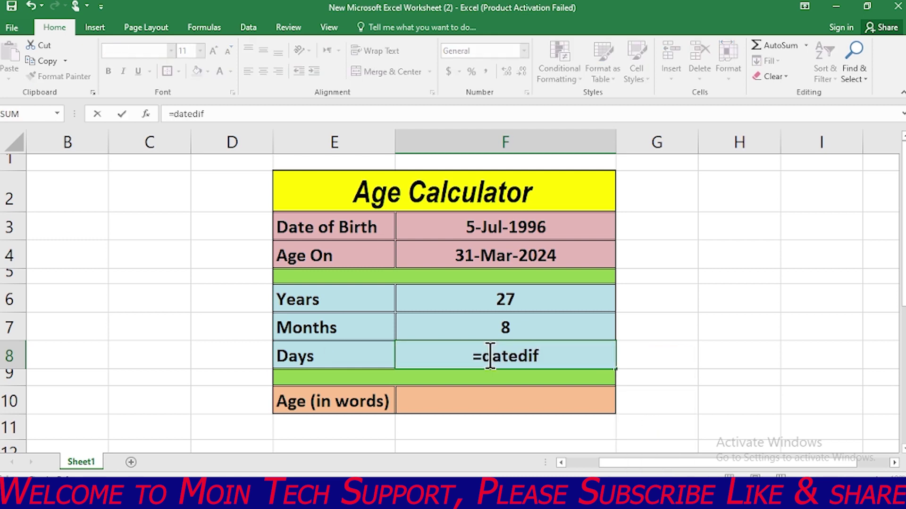
{"action": "type", "text": "("}
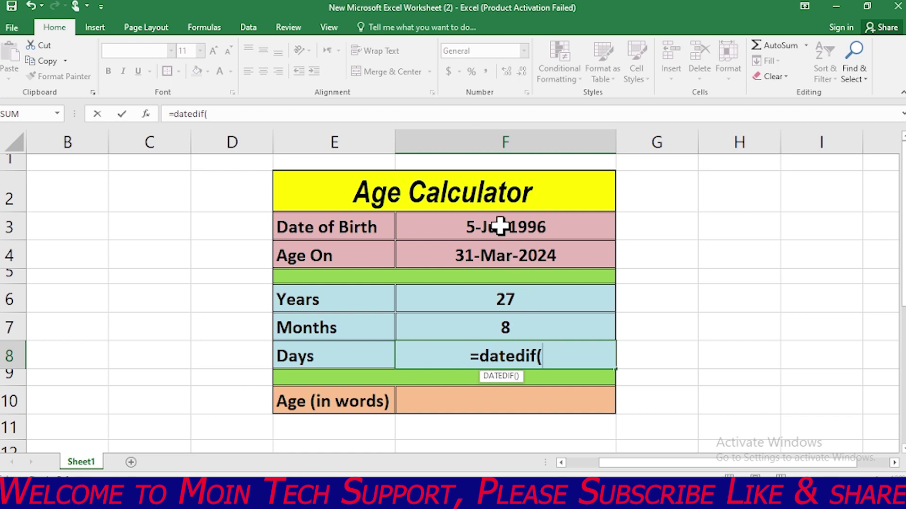
{"action": "left_click", "coordinate": [501, 227]}
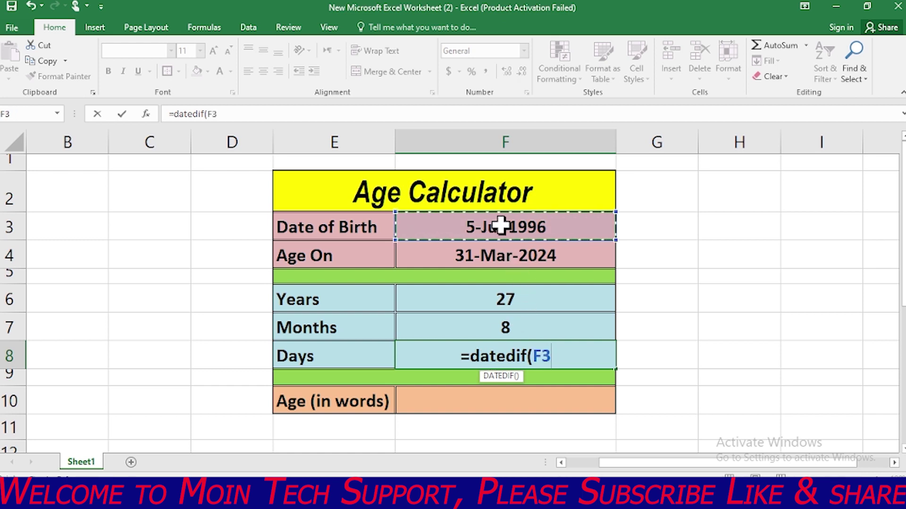
{"action": "type", "text": ","}
{"action": "left_click", "coordinate": [497, 256]}
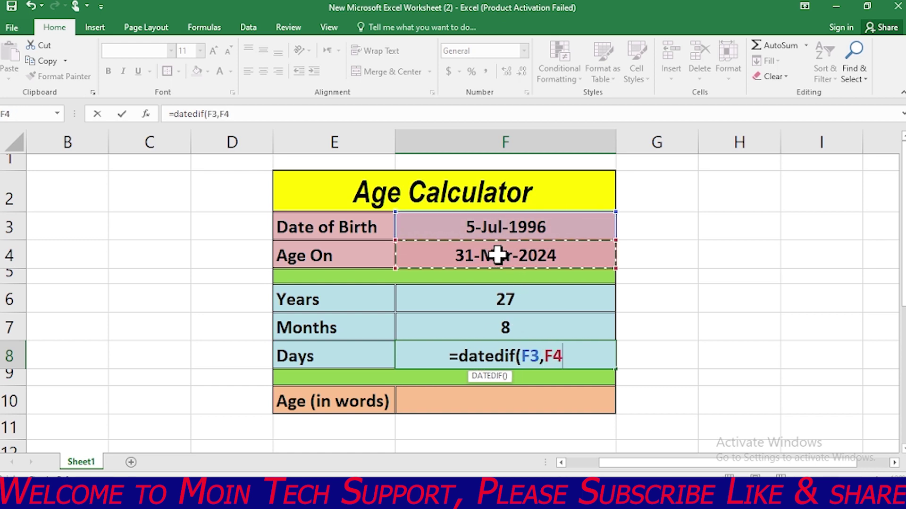
{"action": "type", "text": ","}
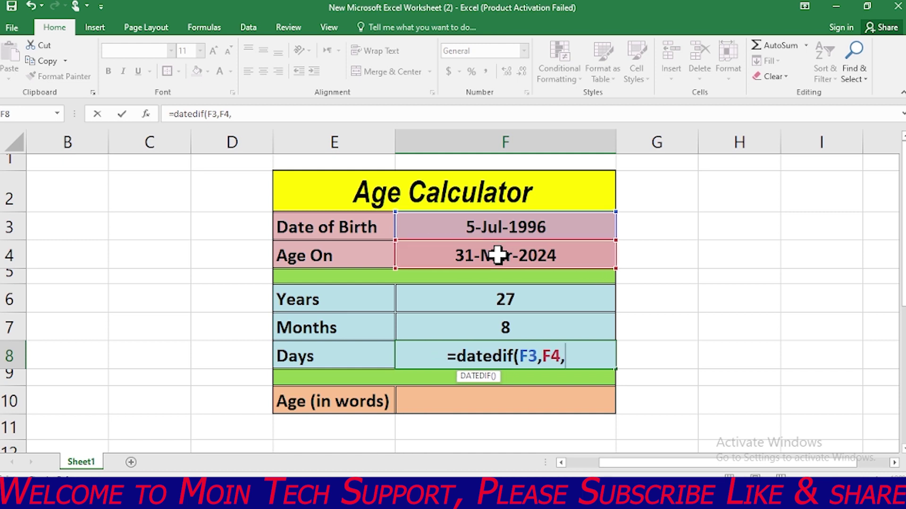
{"action": "type", "text": "\""}
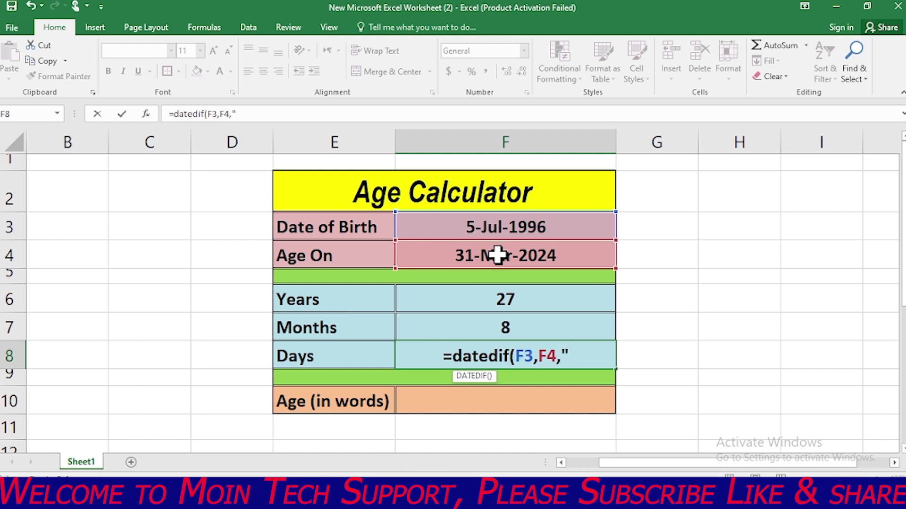
{"action": "type", "text": "m"}
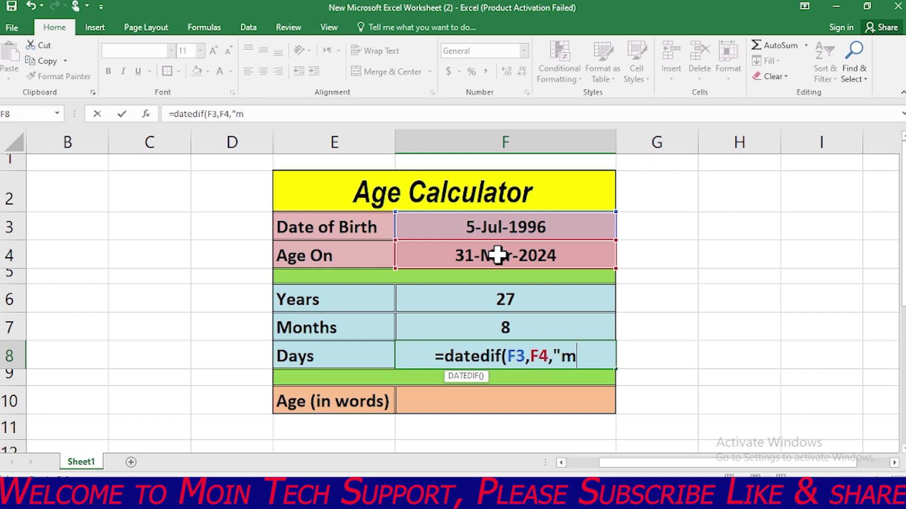
{"action": "type", "text": "d"}
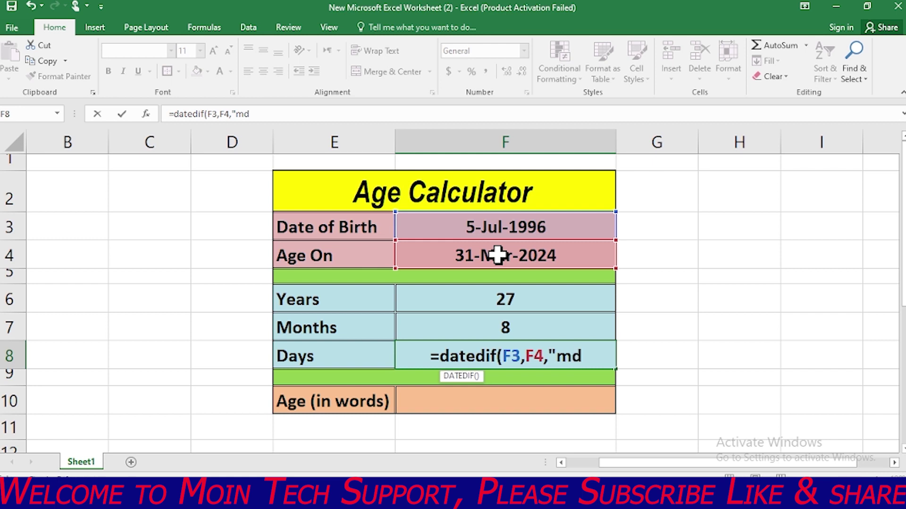
{"action": "type", "text": "\""}
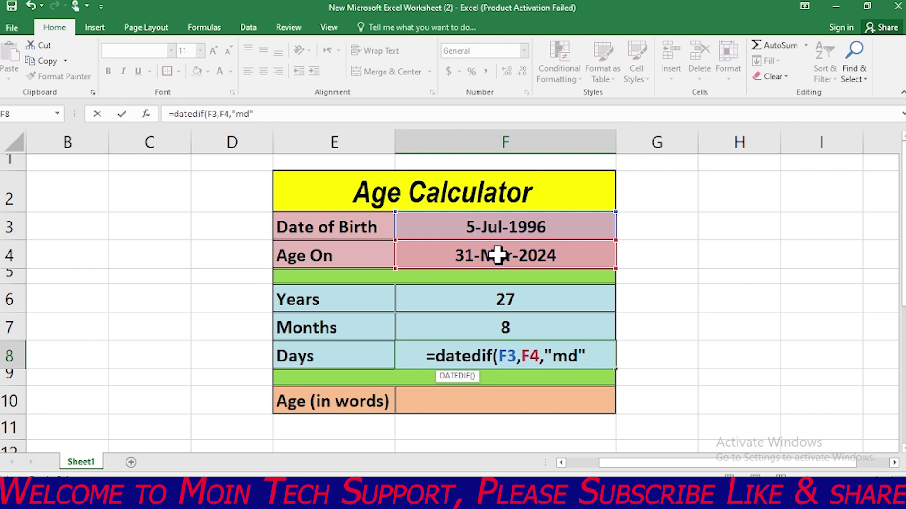
{"action": "type", "text": ")"}
{"action": "key", "text": "Return"}
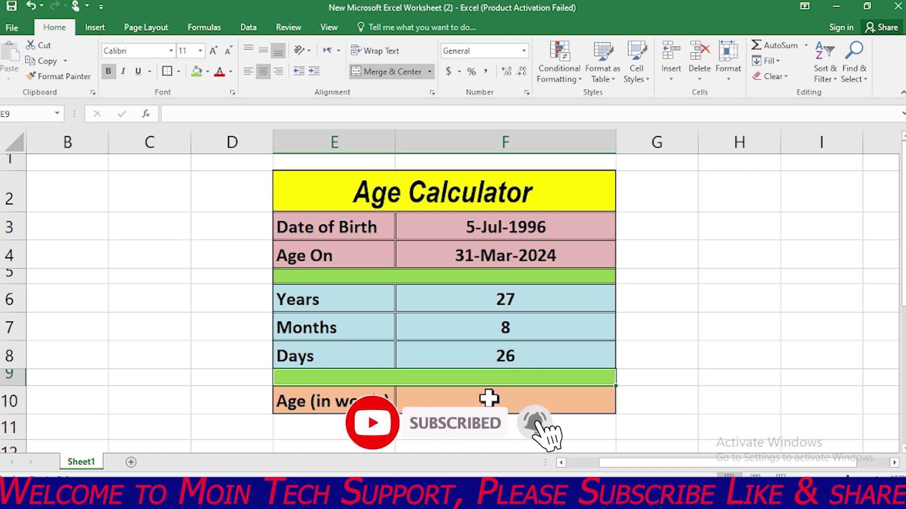
{"action": "left_click", "coordinate": [453, 401]}
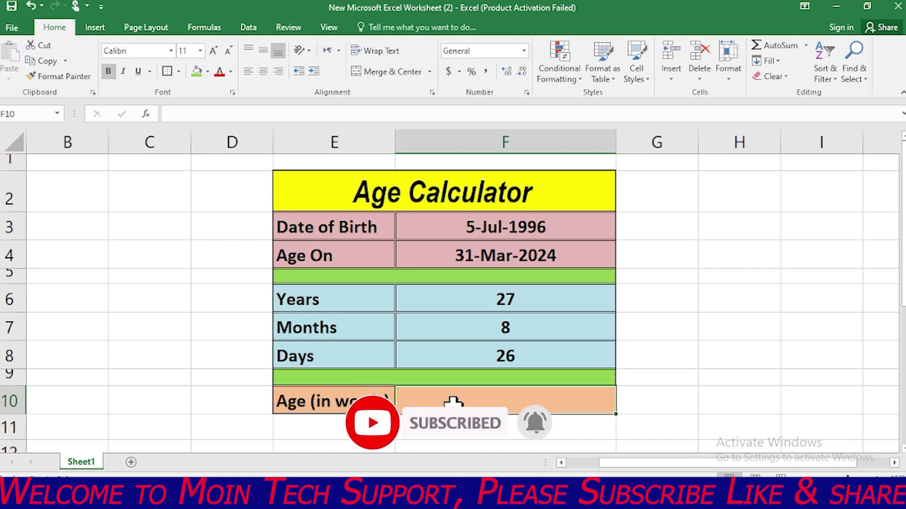
{"action": "key", "text": "Right"}
Start the F10 formula with the Years value F6 followed by the "-years, " label
{"action": "left_click", "coordinate": [438, 399]}
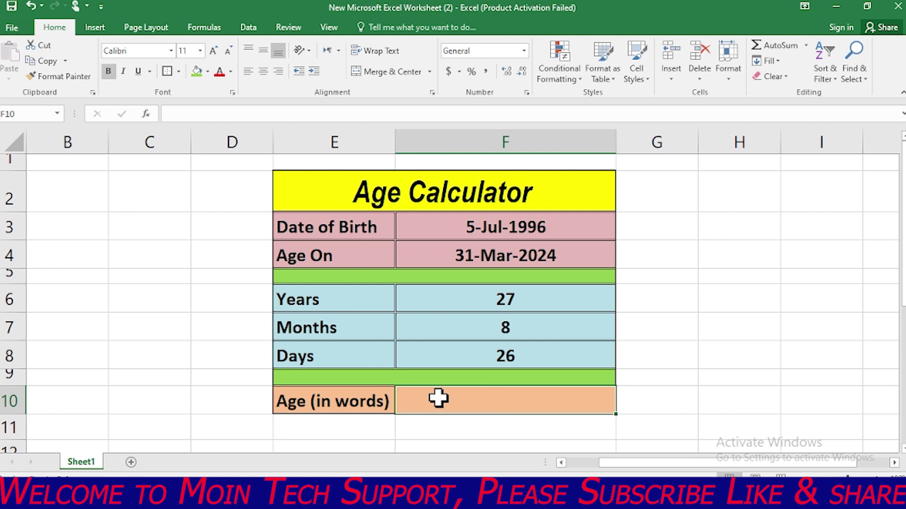
{"action": "type", "text": "="}
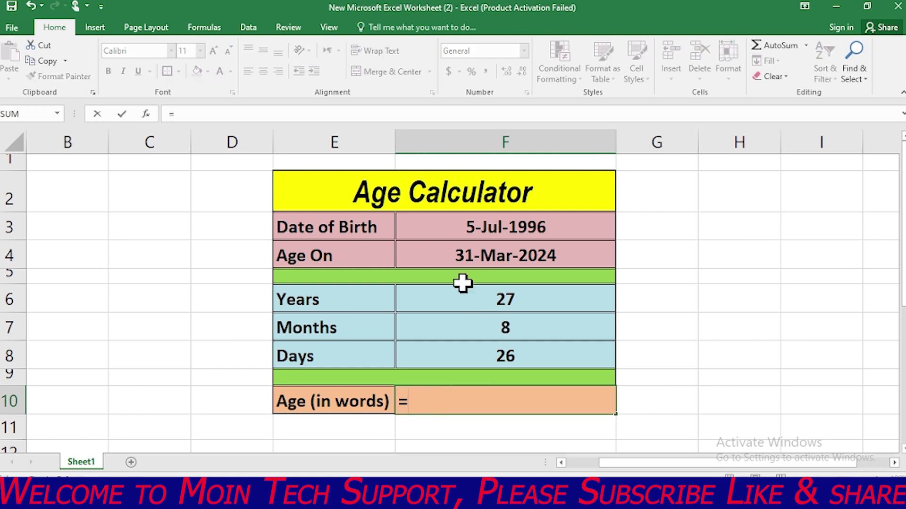
{"action": "left_click", "coordinate": [464, 302]}
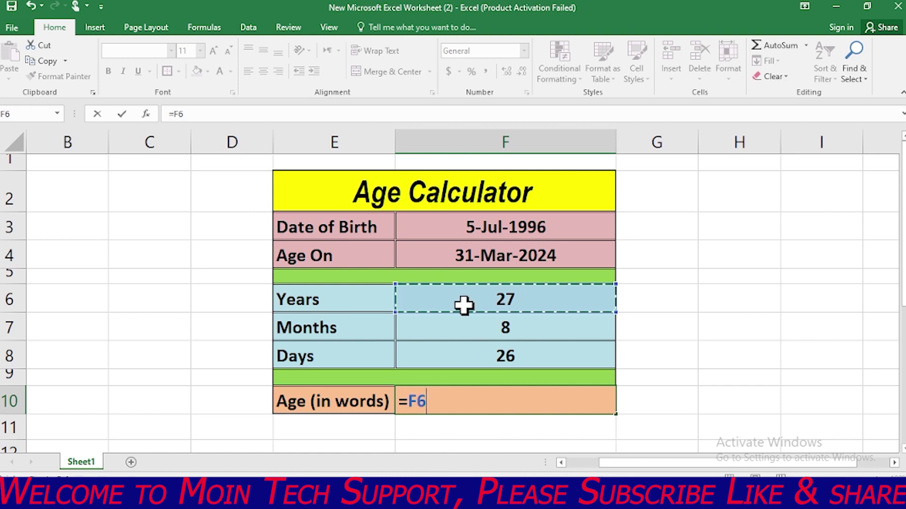
{"action": "type", "text": "&"}
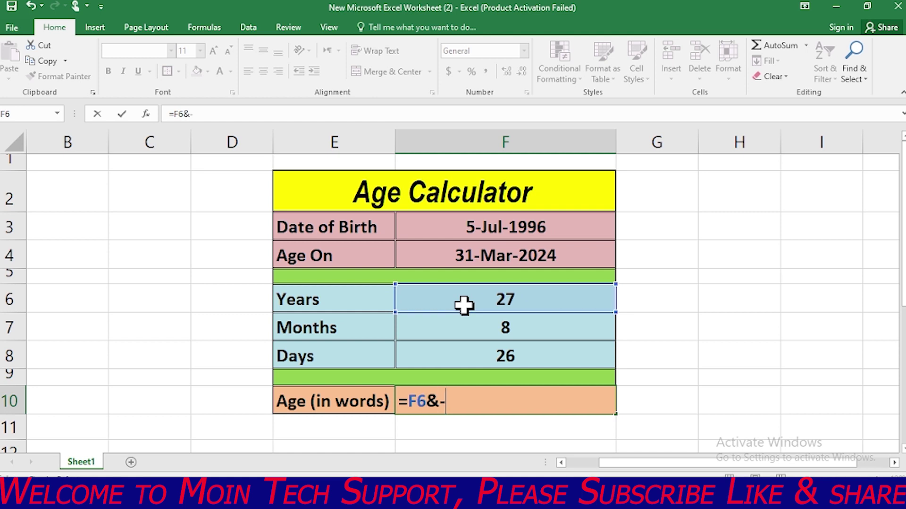
{"action": "type", "text": "\""}
{"action": "type", "text": "-"}
{"action": "type", "text": "years\""}
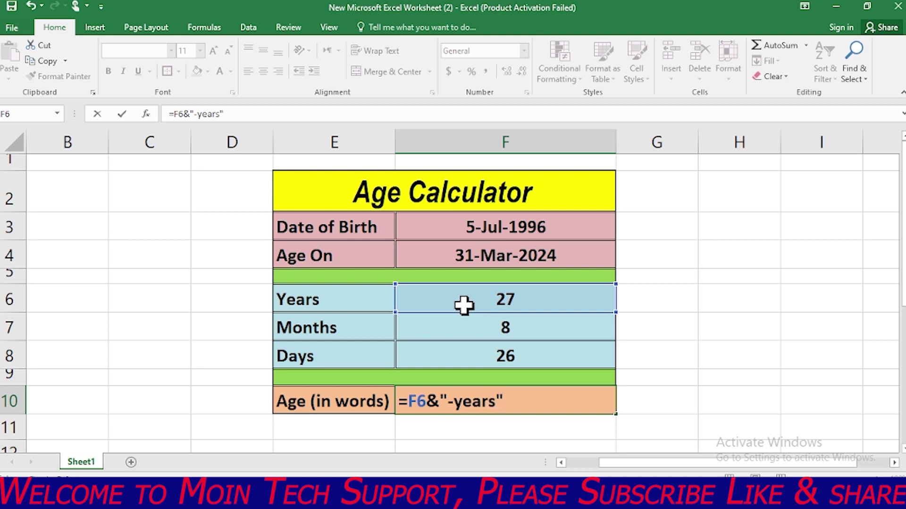
{"action": "key", "text": "Left"}
{"action": "type", "text": ","}
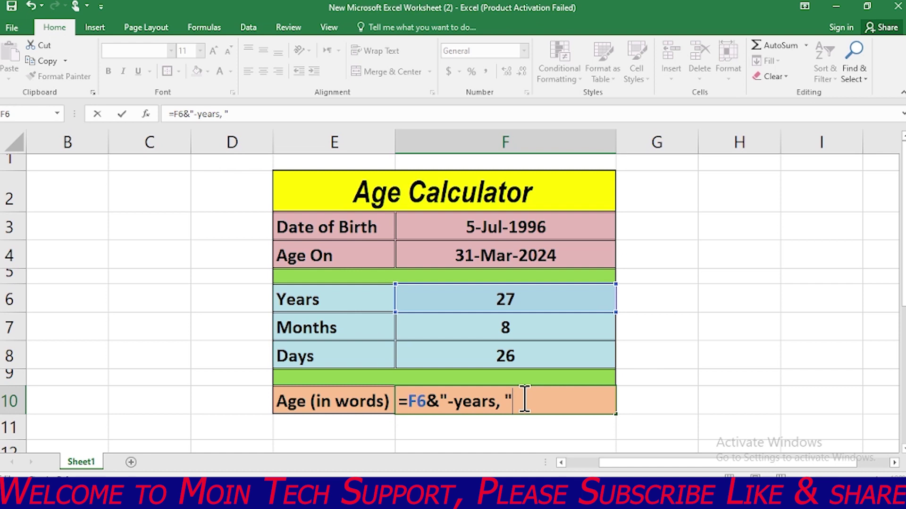
{"action": "type", "text": "&"}
Append F7 with "-months, " and F8 with "-days, " to finish the age line
{"action": "left_click", "coordinate": [508, 330]}
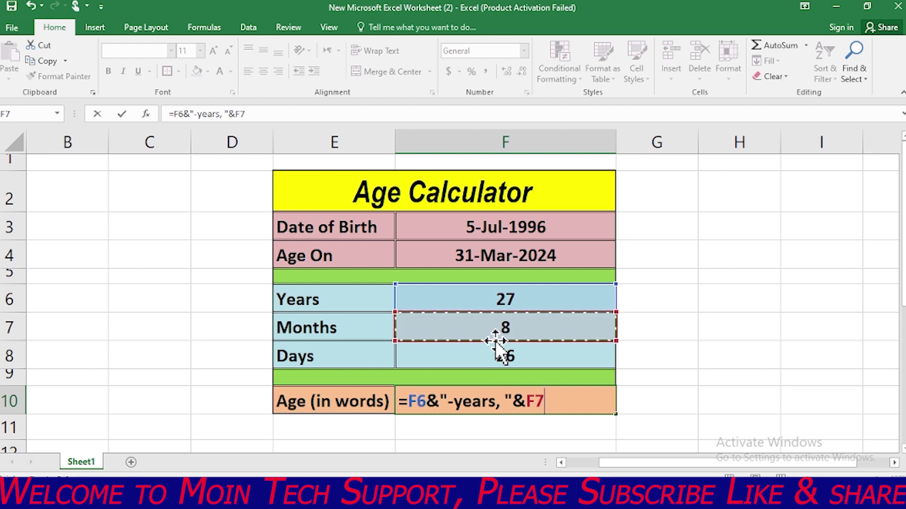
{"action": "type", "text": "&"}
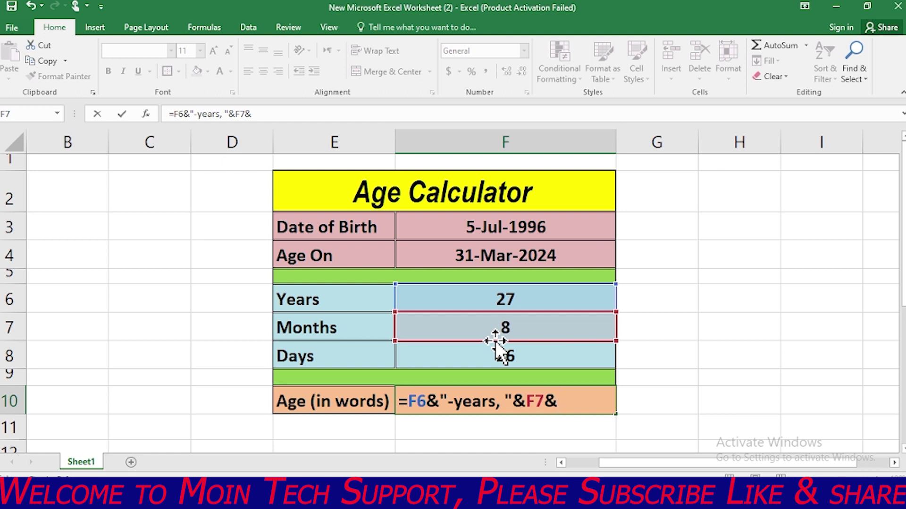
{"action": "type", "text": "\""}
{"action": "type", "text": "-"}
{"action": "type", "text": "months"}
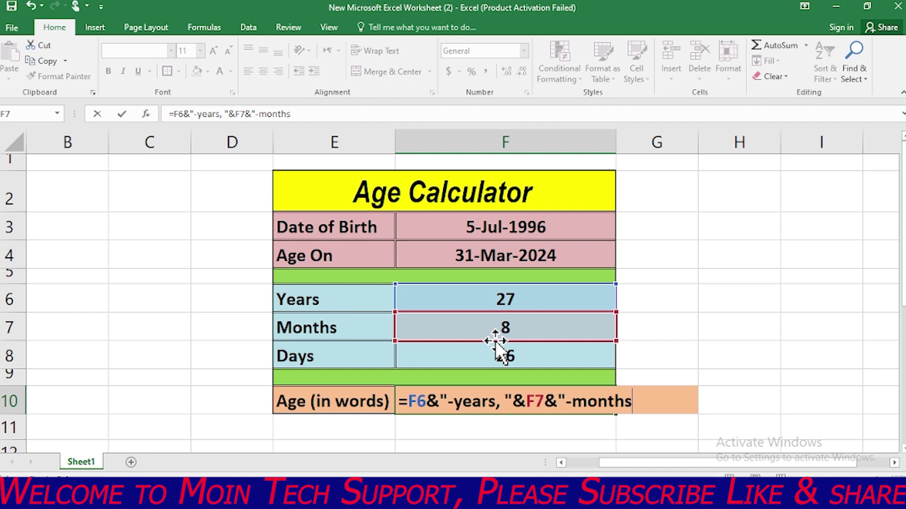
{"action": "type", "text": ","}
{"action": "type", "text": " \""}
{"action": "type", "text": "&"}
{"action": "left_click", "coordinate": [496, 361]}
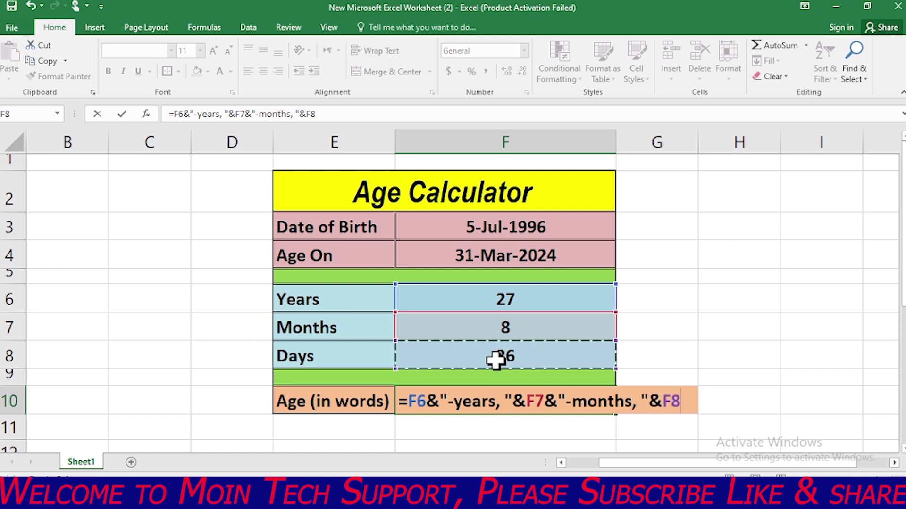
{"action": "type", "text": "&"}
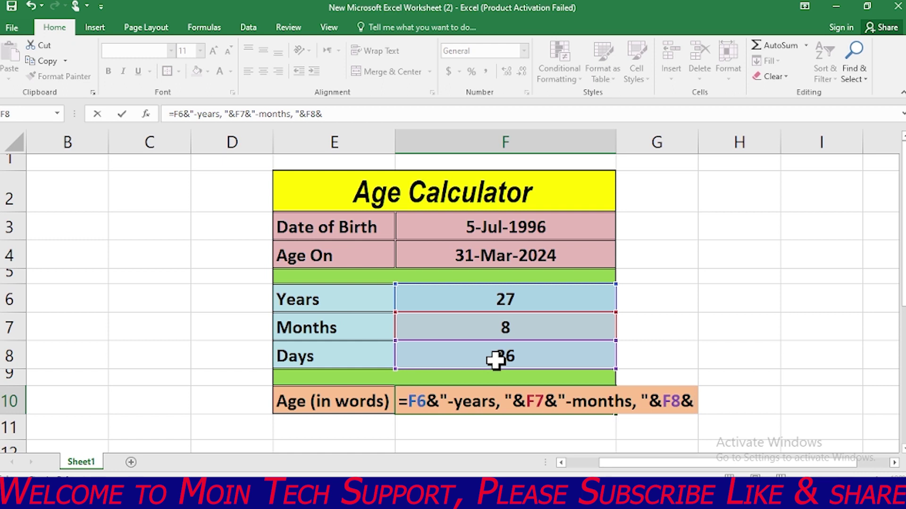
{"action": "type", "text": "\""}
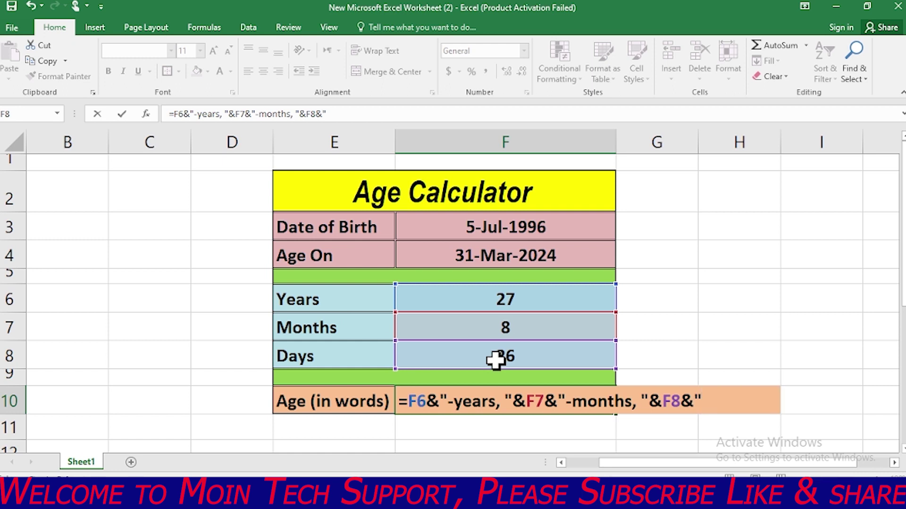
{"action": "type", "text": "-"}
{"action": "type", "text": "days"}
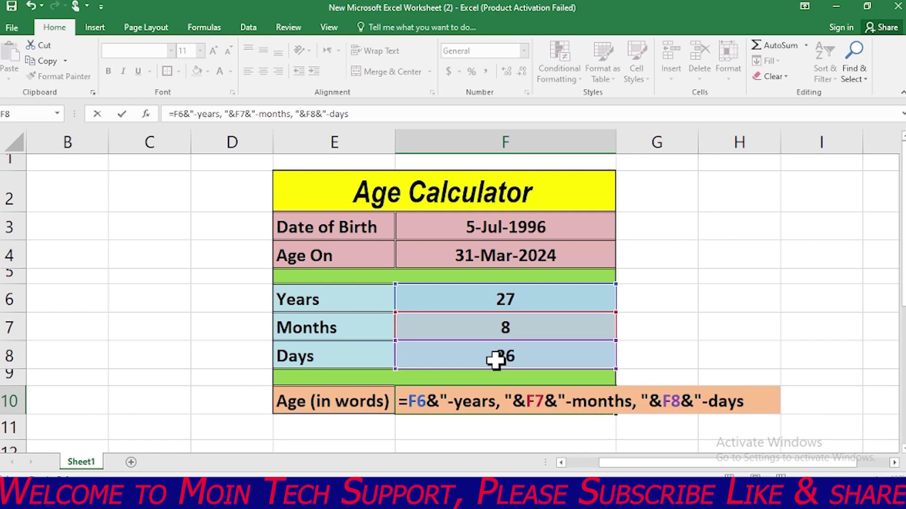
{"action": "type", "text": ","}
{"action": "type", "text": " \""}
{"action": "key", "text": "Return"}
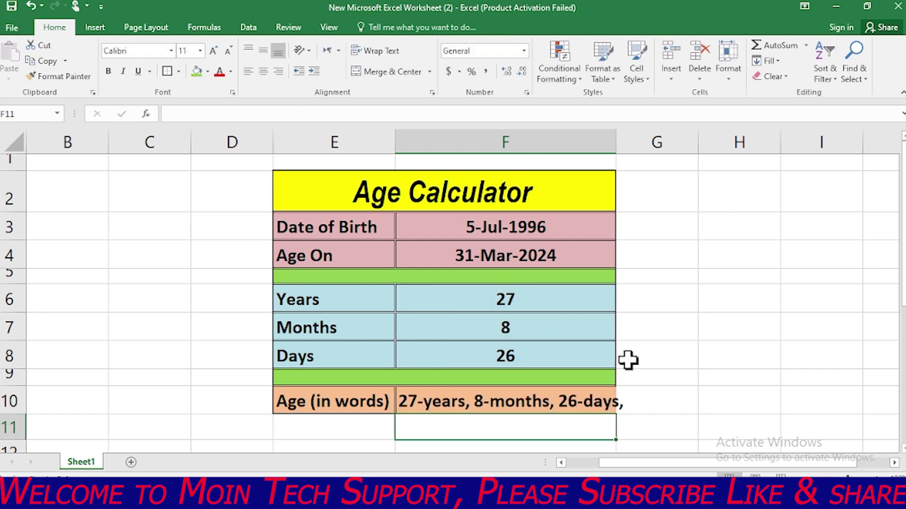
Widen column F and delete the trailing comma after "-days" in the F10 formula
{"action": "left_click_drag", "start_coordinate": [616, 142], "coordinate": [624, 142]}
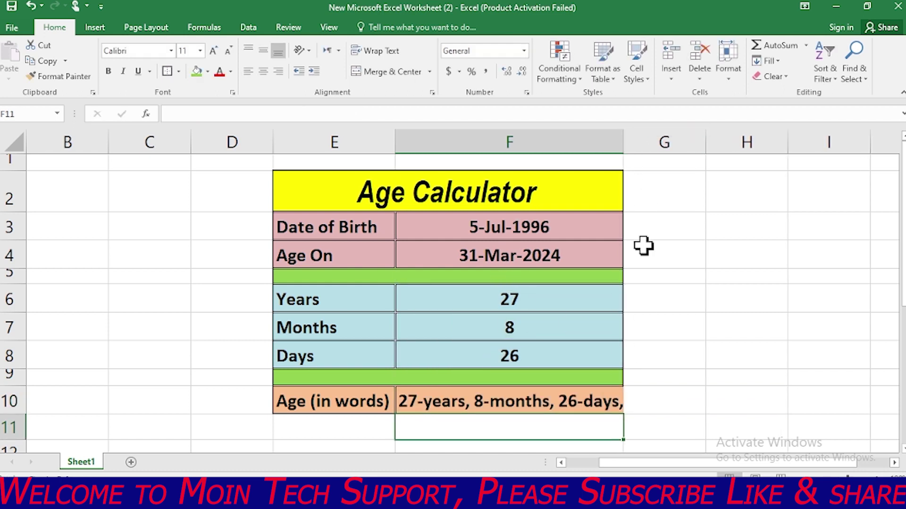
{"action": "left_click", "coordinate": [578, 401]}
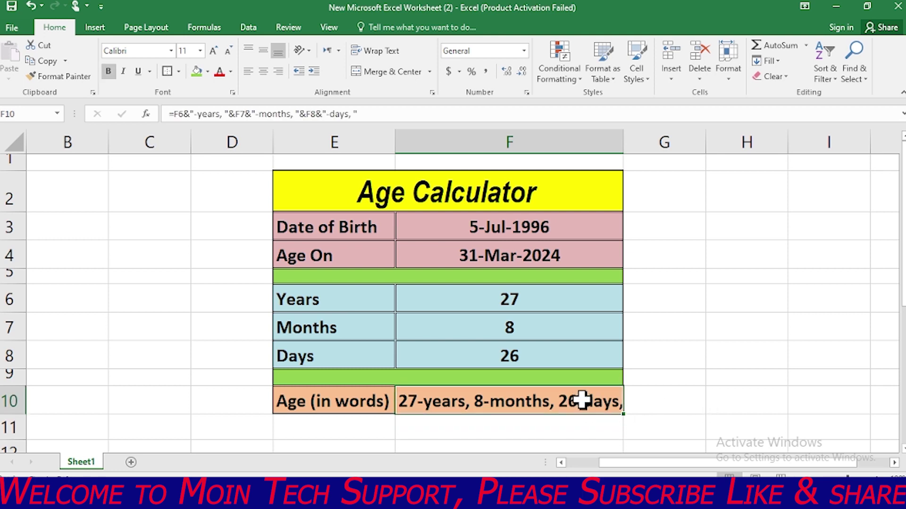
{"action": "double_click", "coordinate": [585, 401]}
{"action": "left_click", "coordinate": [748, 402]}
{"action": "key", "text": "BackSpace"}
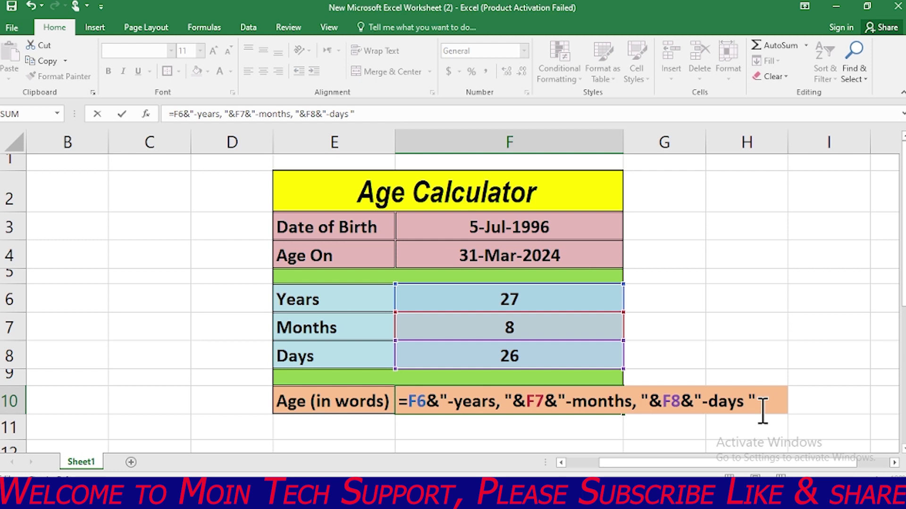
{"action": "key", "text": "Return"}
{"action": "left_click", "coordinate": [712, 409]}
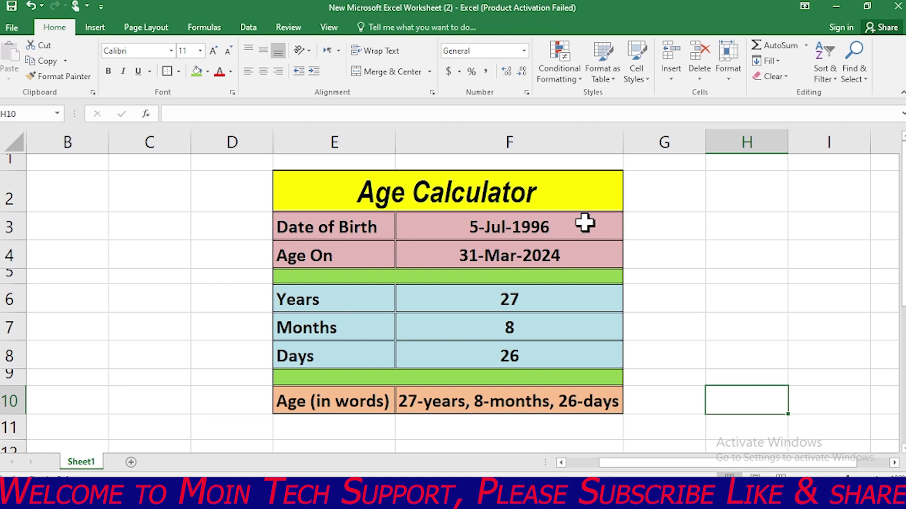
{"action": "left_click_drag", "start_coordinate": [584, 226], "coordinate": [584, 249]}
{"action": "left_click", "coordinate": [691, 263]}
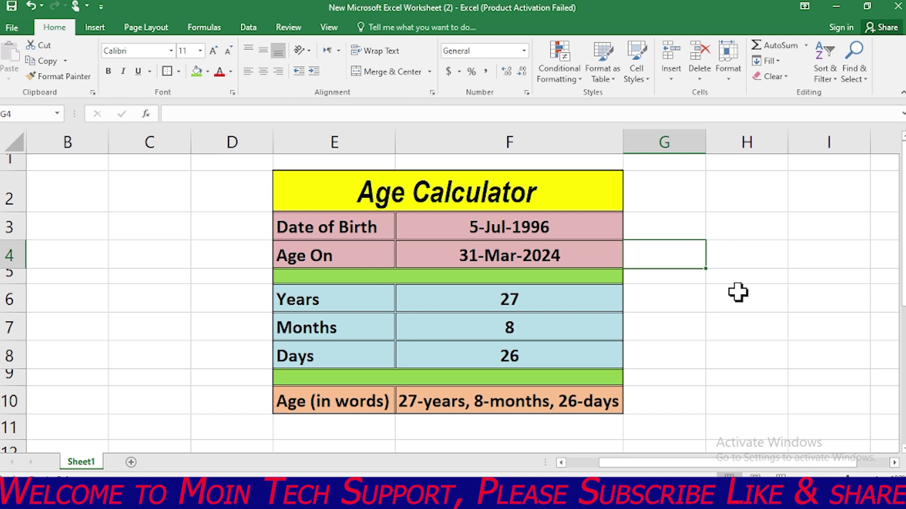
{"action": "left_click", "coordinate": [538, 225]}
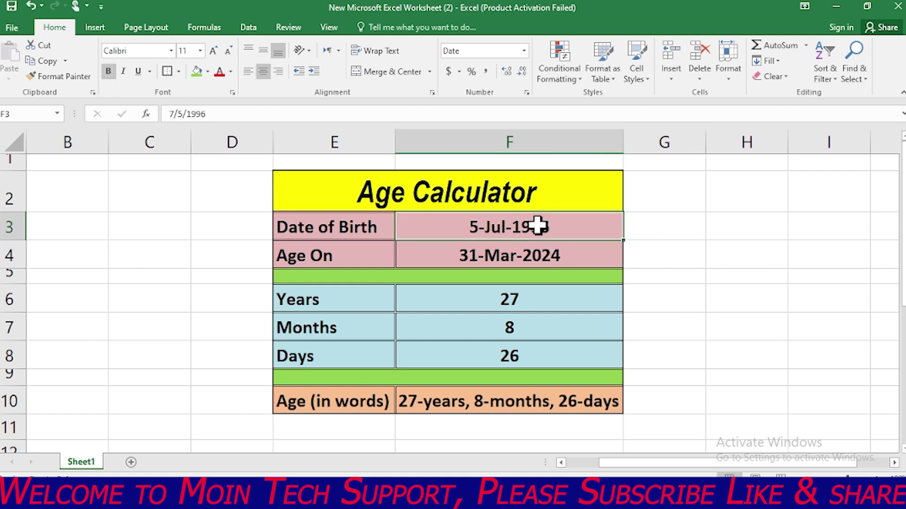
Clear the existing dates from F3 and F4
{"action": "left_click_drag", "start_coordinate": [538, 225], "coordinate": [533, 252]}
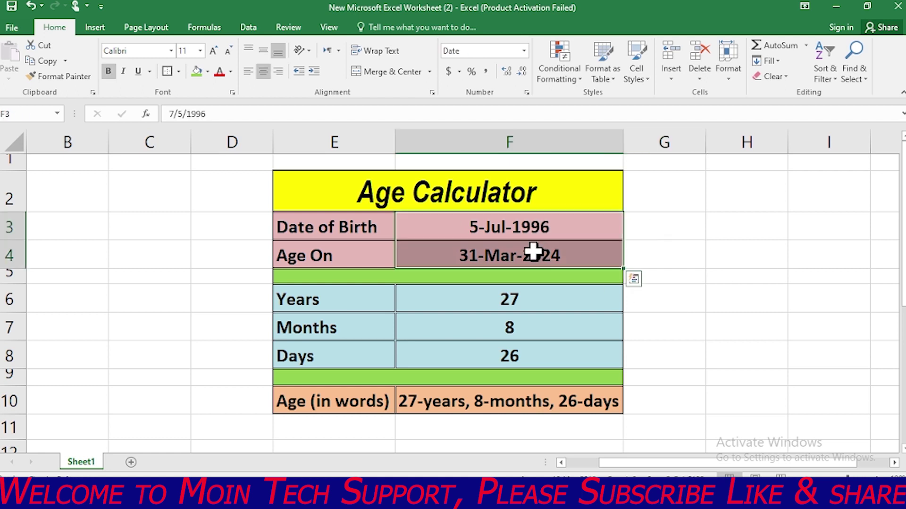
{"action": "key", "text": "Delete"}
{"action": "left_click", "coordinate": [712, 276]}
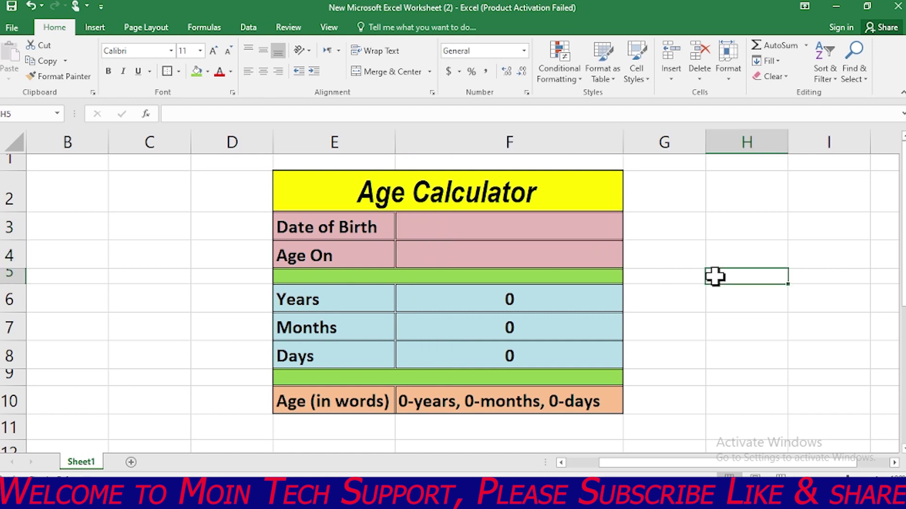
{"action": "double_click", "coordinate": [558, 258]}
{"action": "left_click", "coordinate": [691, 259]}
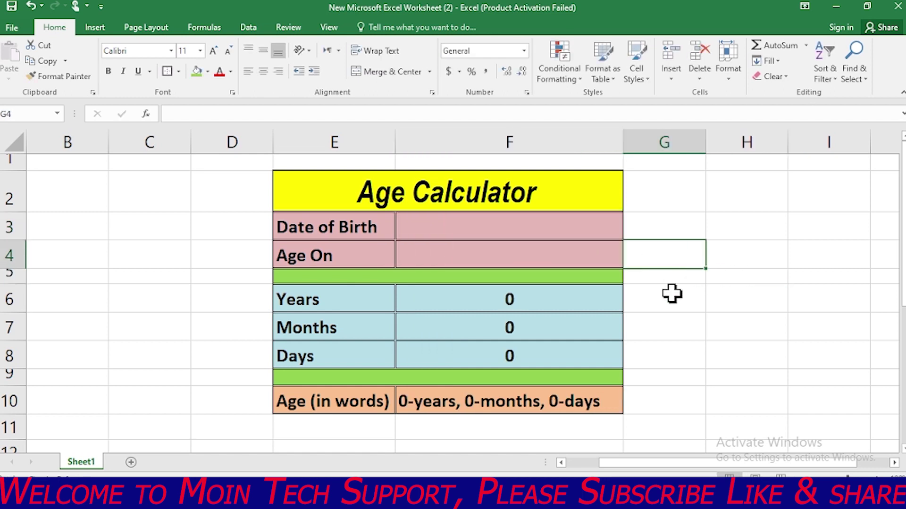
Enter birth date 4-06-2019 in F3 and age-on date 3/31/2024 in F4
{"action": "left_click", "coordinate": [481, 239]}
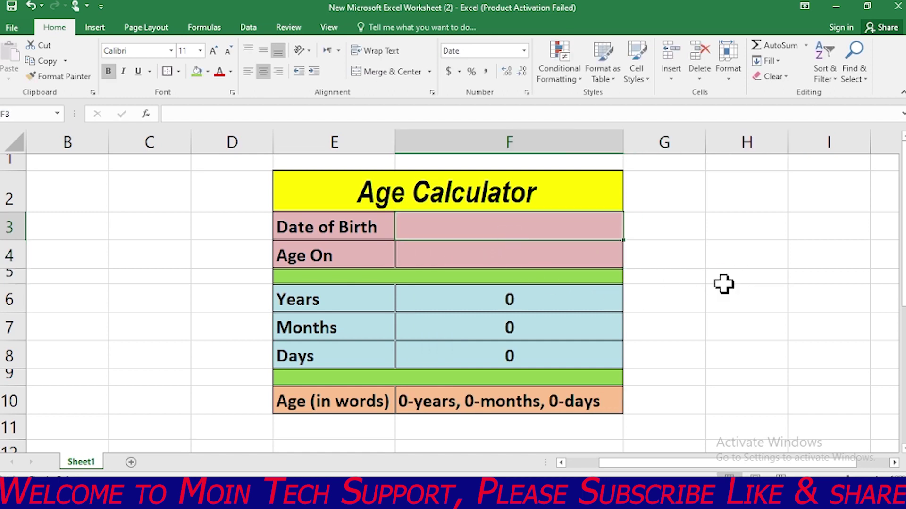
{"action": "type", "text": "4"}
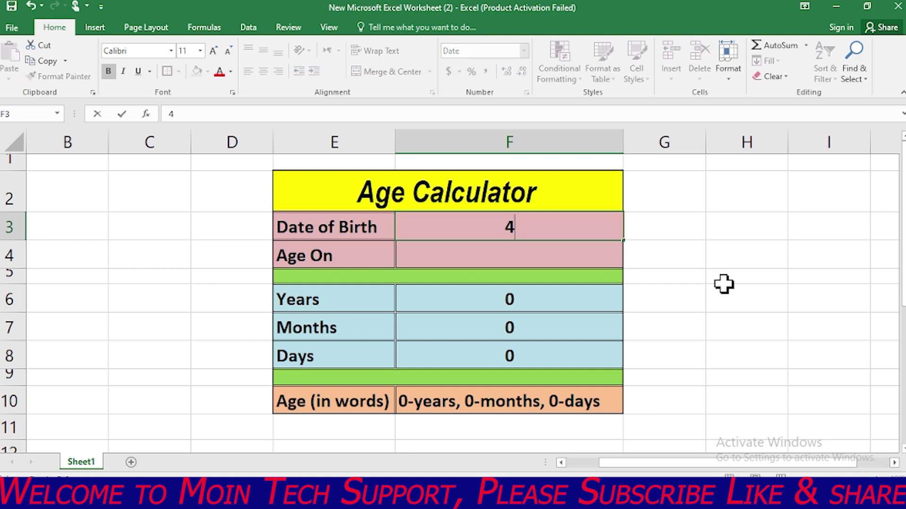
{"action": "type", "text": "-06-"}
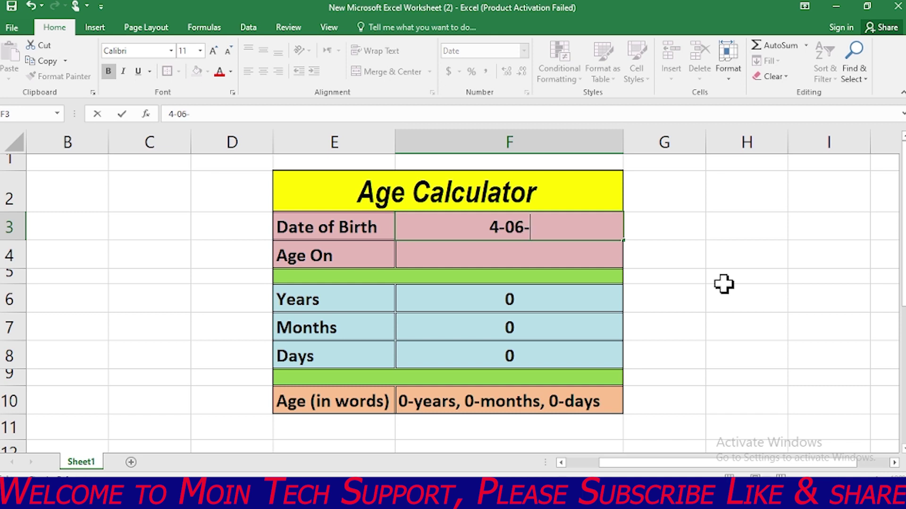
{"action": "type", "text": "2019"}
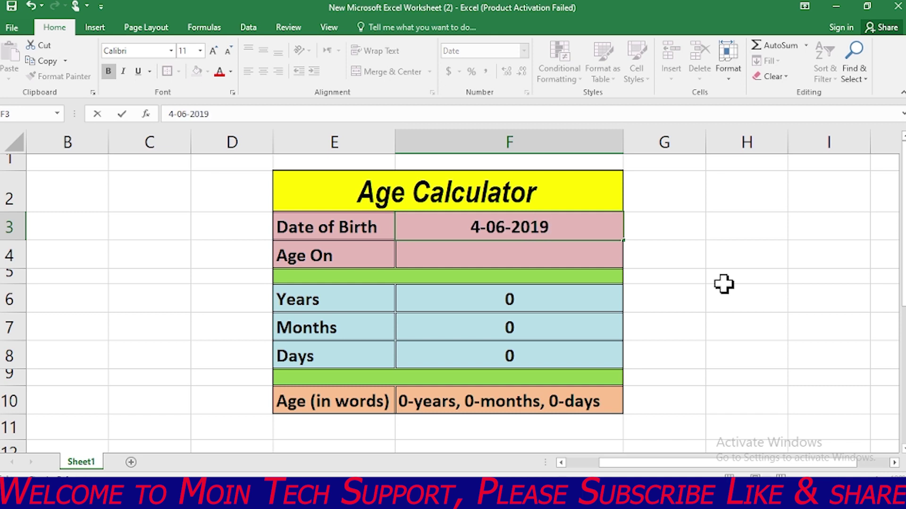
{"action": "left_click_drag", "start_coordinate": [724, 282], "coordinate": [719, 309]}
{"action": "left_click", "coordinate": [524, 253]}
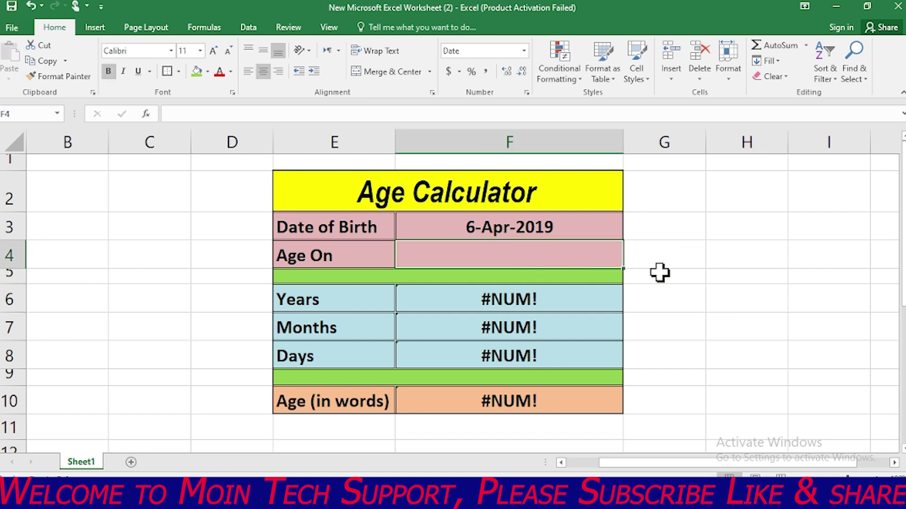
{"action": "type", "text": "3/31/2024"}
{"action": "left_click", "coordinate": [692, 273]}
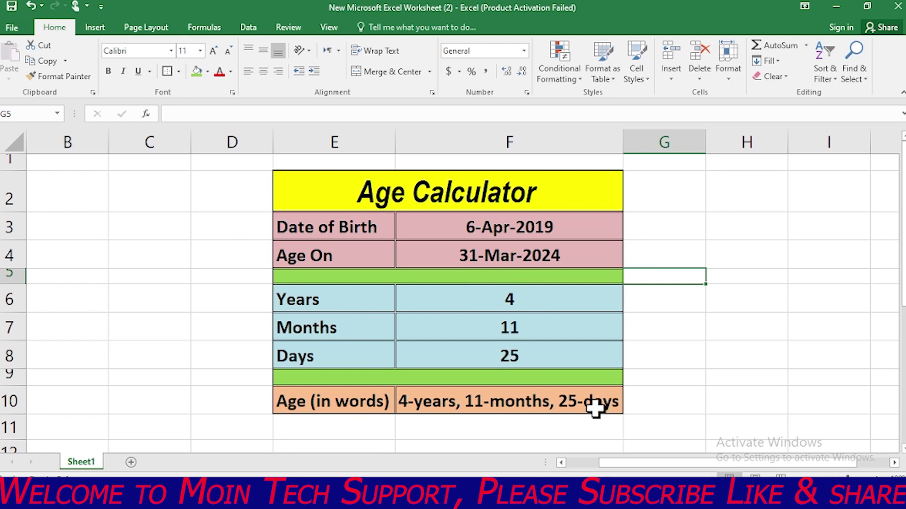
{"action": "left_click_drag", "start_coordinate": [576, 228], "coordinate": [578, 260]}
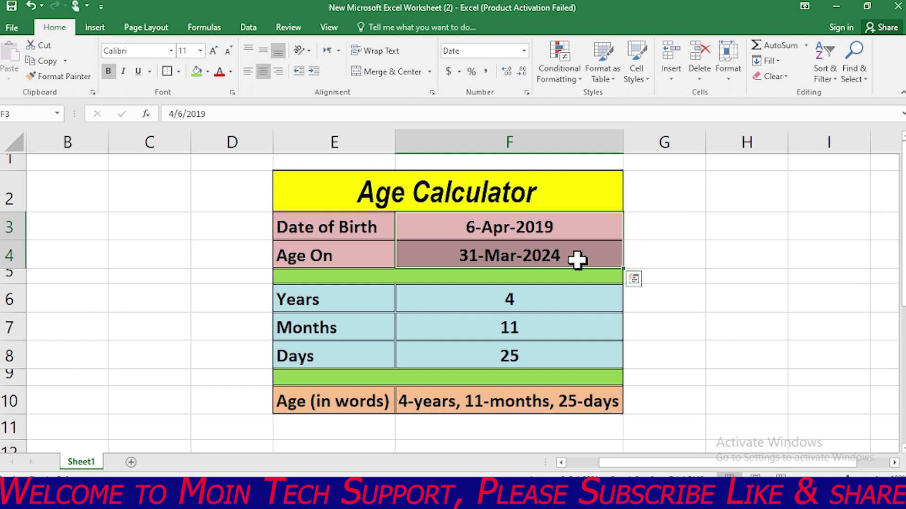
Apply red font color to the dates 6-Apr-2019 and 31-Mar-2024 in F3:F4
{"action": "left_click", "coordinate": [220, 73]}
{"action": "left_click", "coordinate": [729, 289]}
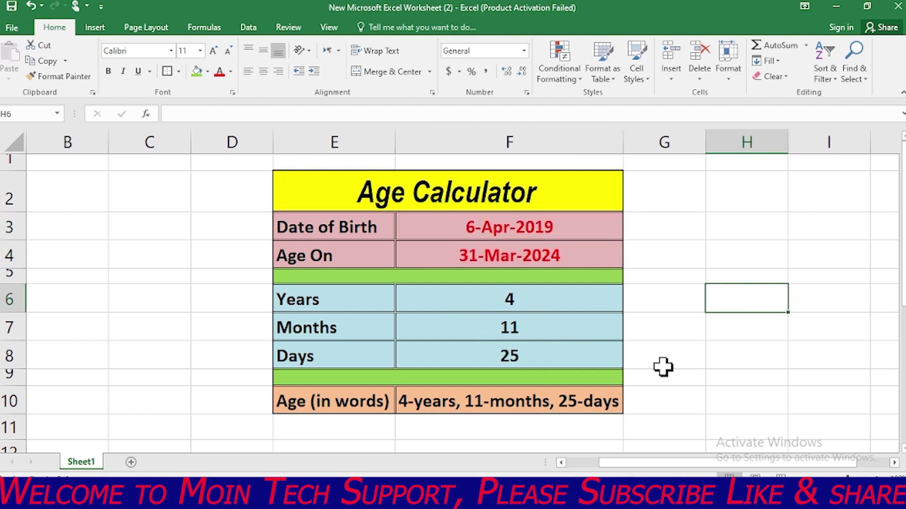
{"action": "left_click", "coordinate": [744, 364]}
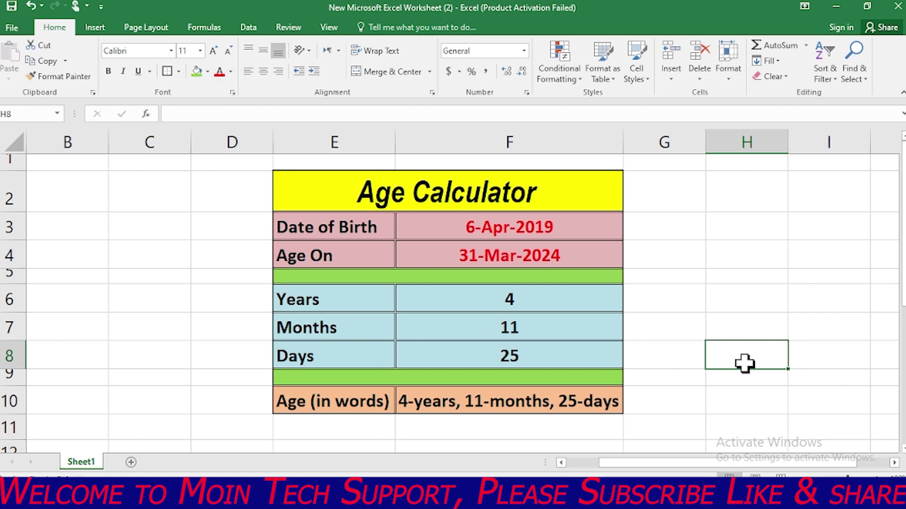